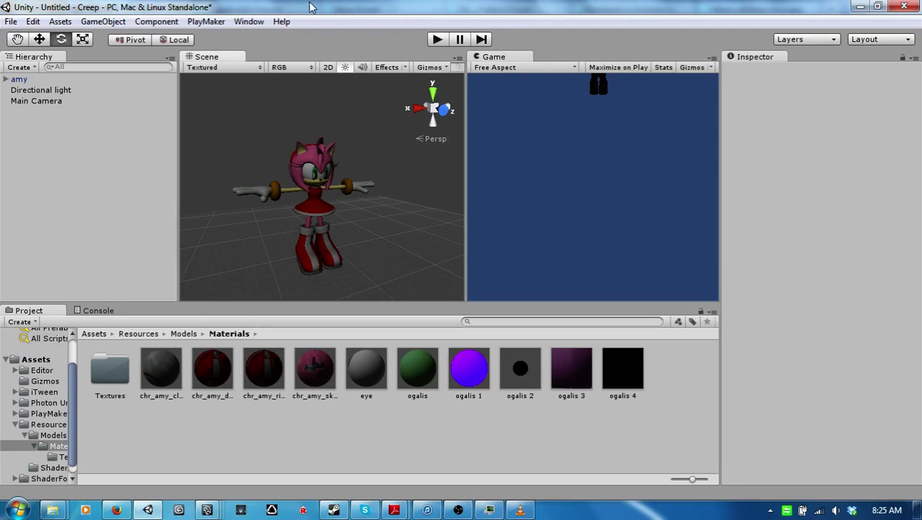
# - Open Shader Forge from the Window menu, close it, then reopen it to its Beta 0.19 start screen
pyautogui.click(244, 22)
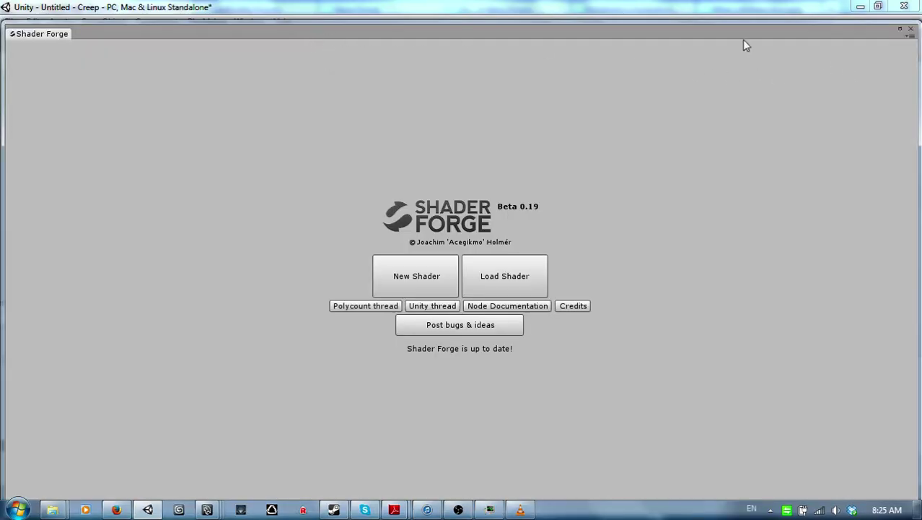
pyautogui.click(911, 29)
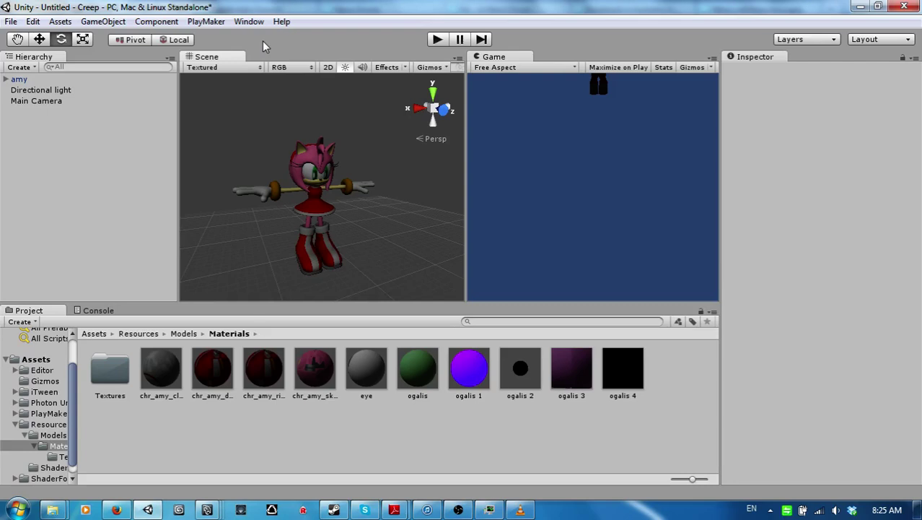
pyautogui.click(250, 22)
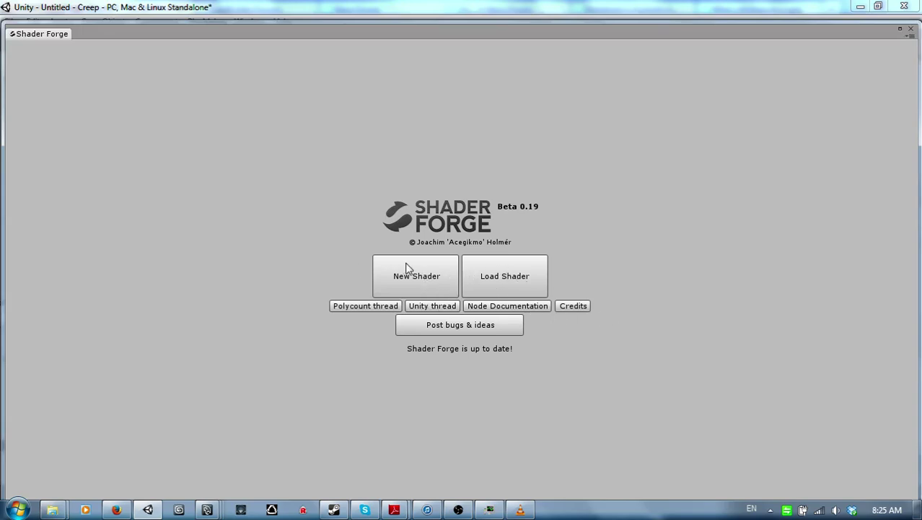
# - Create a new Shader Forge shader named TUTSHADER in Assets/Resources/Shaders
pyautogui.click(426, 280)
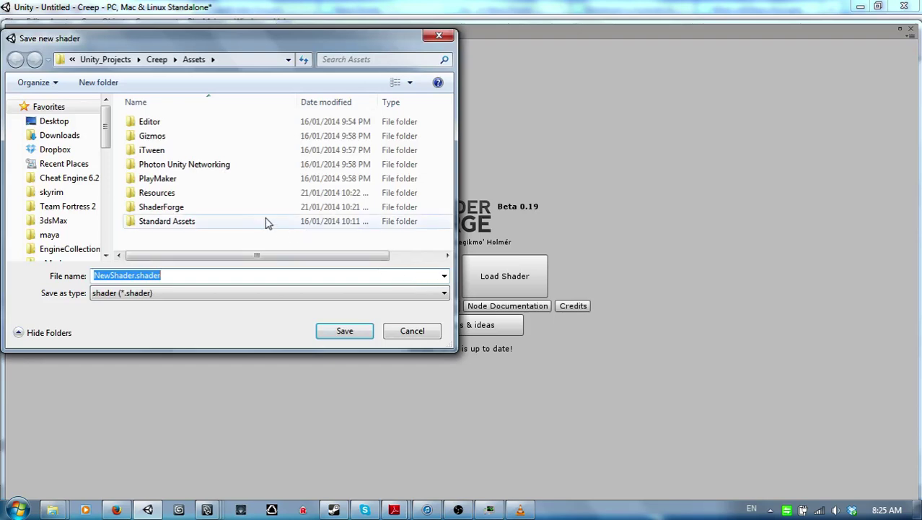
pyautogui.doubleClick(228, 194)
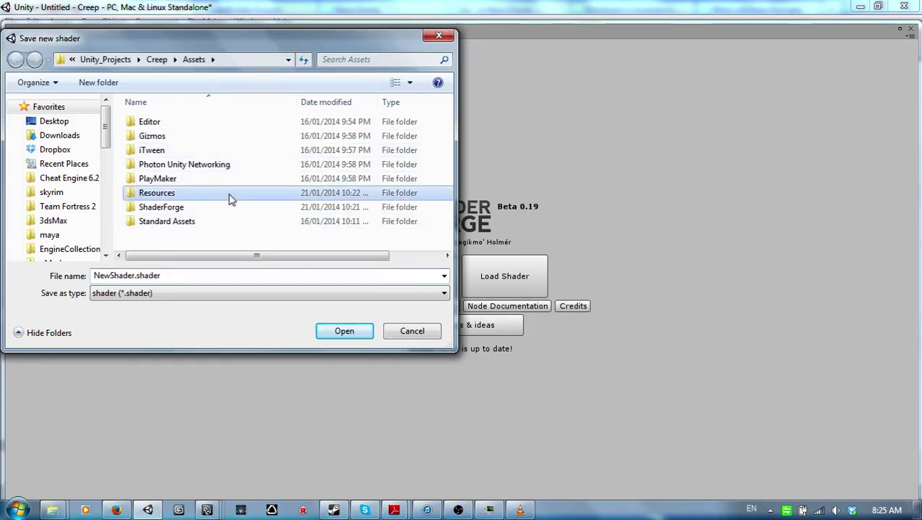
pyautogui.doubleClick(182, 137)
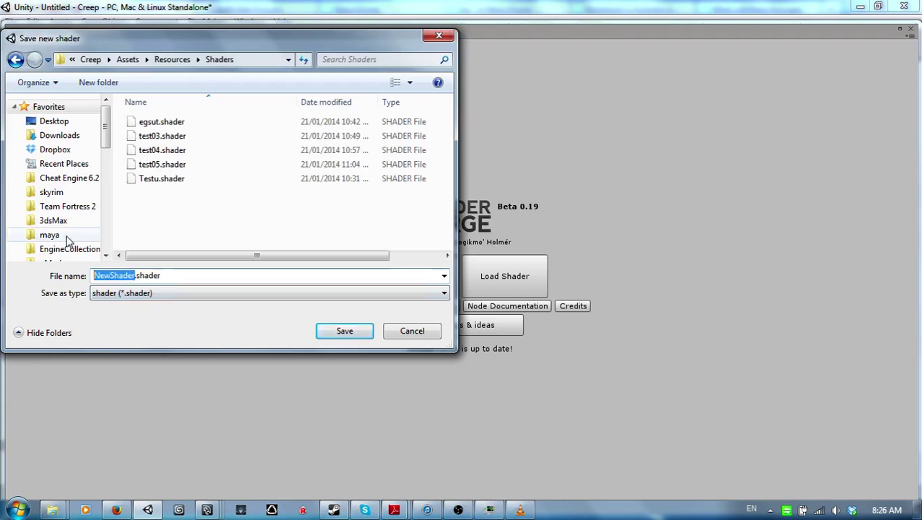
pyautogui.write('TUTS')
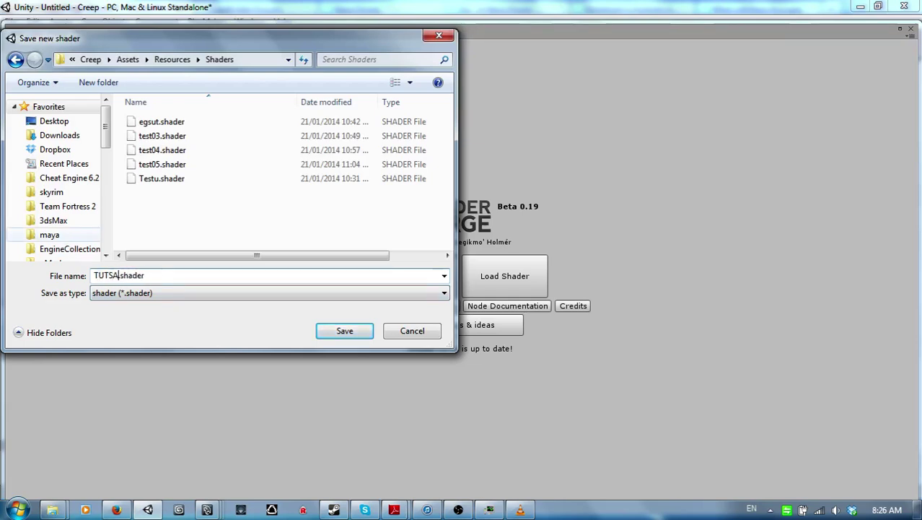
pyautogui.write('HADER')
pyautogui.press('Return')
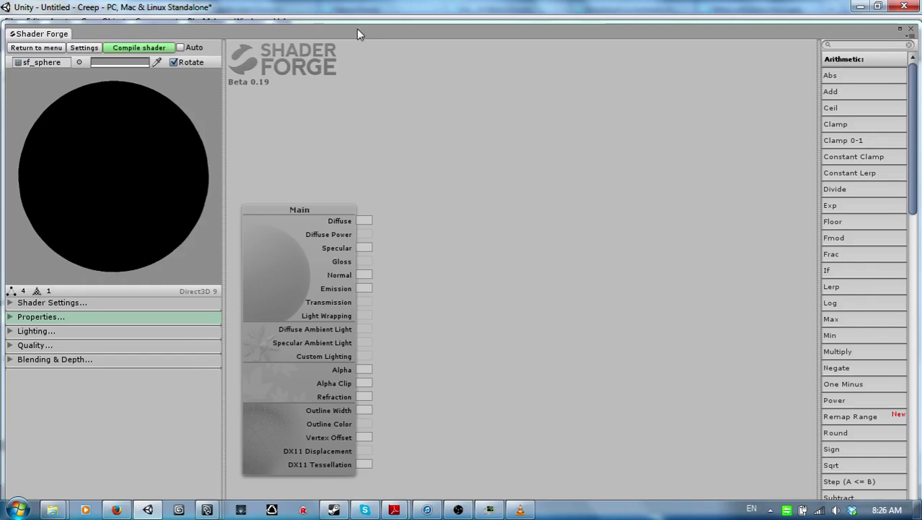
# - Dock the Shader Forge panel and duplicate the ogalis 4 material into ogalis 5 with Ctrl+D
pyautogui.doubleClick(356, 32)
pyautogui.moveTo(369, 427); pyautogui.dragTo(353, 456)
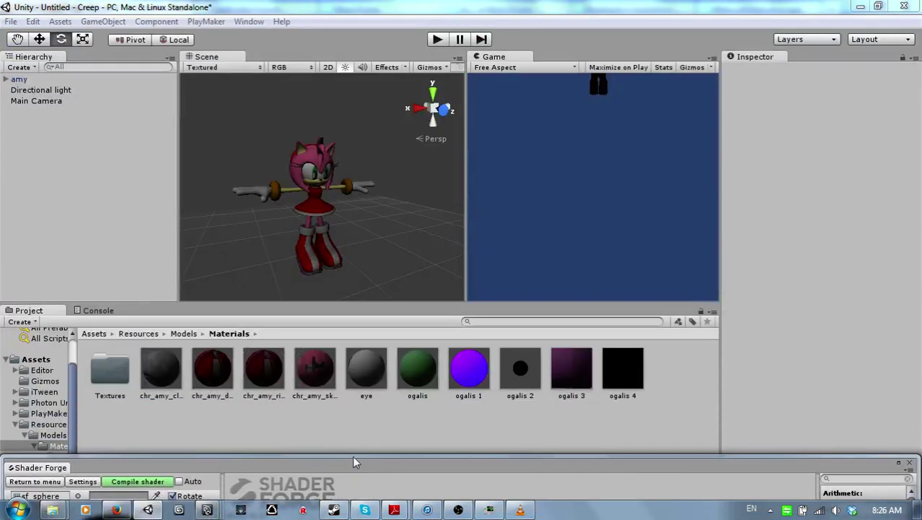
pyautogui.click(322, 162)
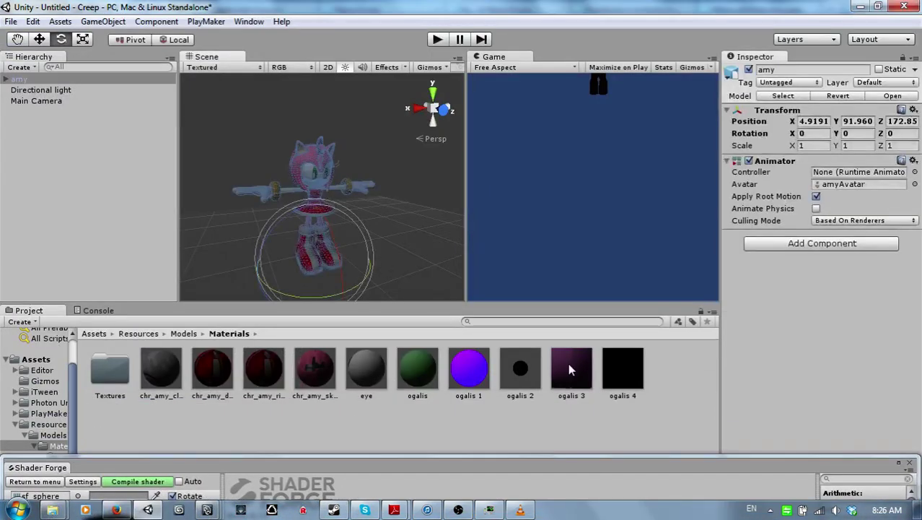
pyautogui.click(618, 371)
pyautogui.hotkey('ctrl', 'd')
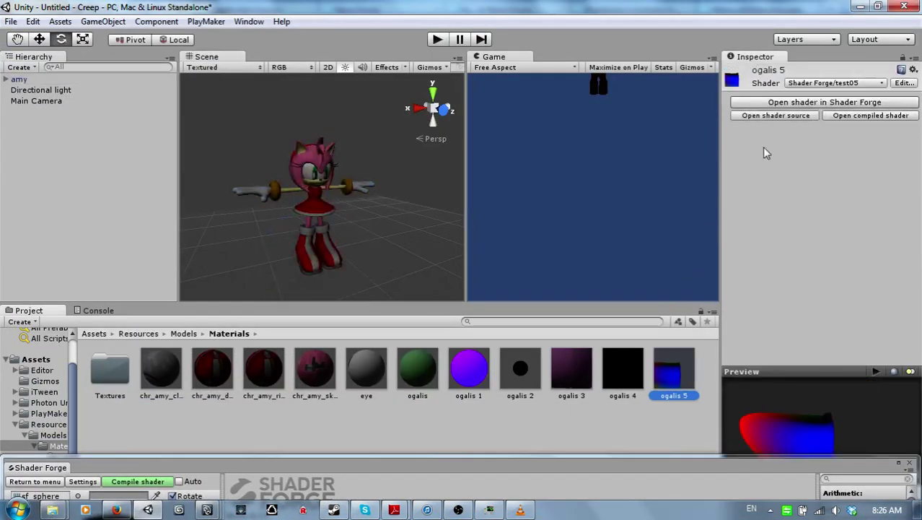
# - Assign the Shader Forge/TUTSHADER shader to ogalis 5 and enlarge the Shader Forge panel
pyautogui.click(794, 82)
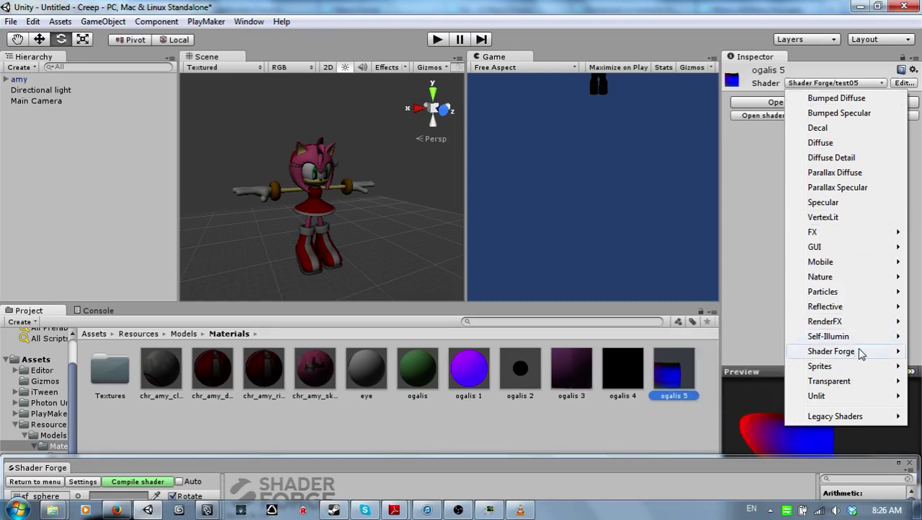
pyautogui.moveTo(861, 352)
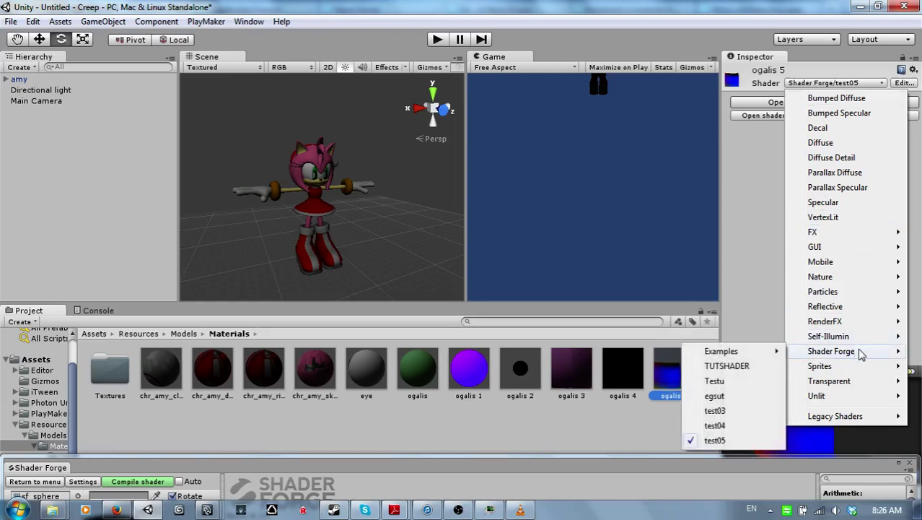
pyautogui.click(741, 365)
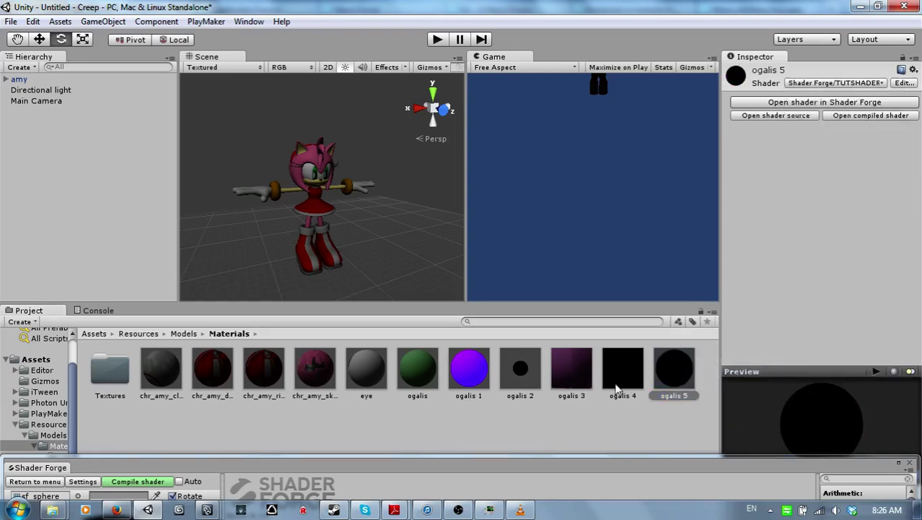
pyautogui.moveTo(627, 469); pyautogui.dragTo(675, 46)
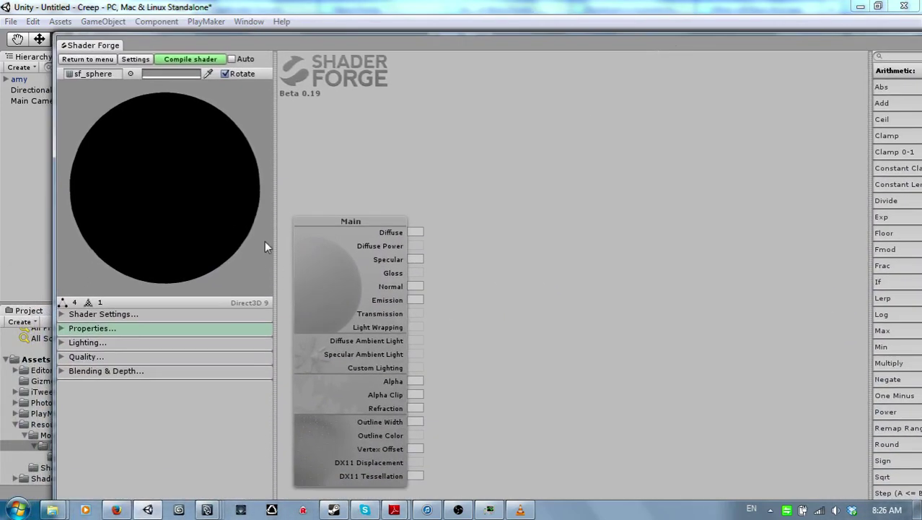
# - Switch the preview mesh to SMDImport and rotate it to inspect the model
pyautogui.click(130, 73)
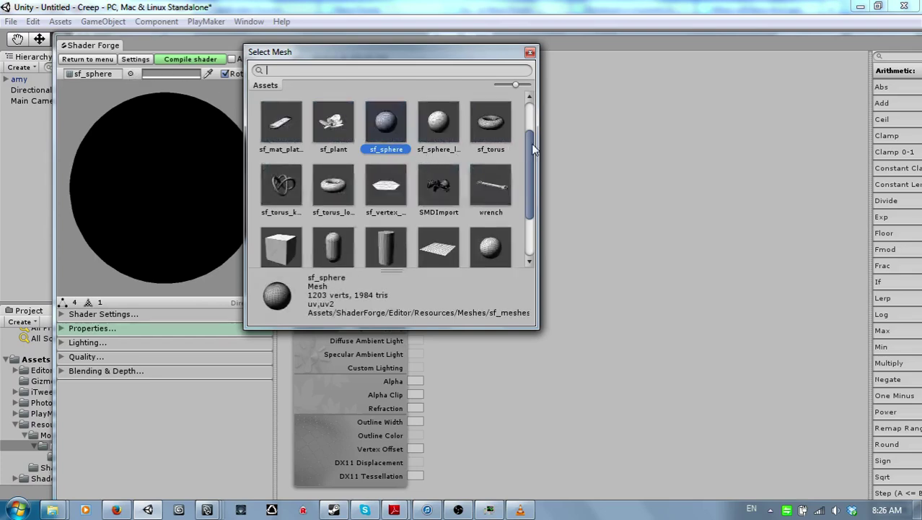
pyautogui.moveTo(535, 148); pyautogui.dragTo(528, 161)
pyautogui.click(451, 144)
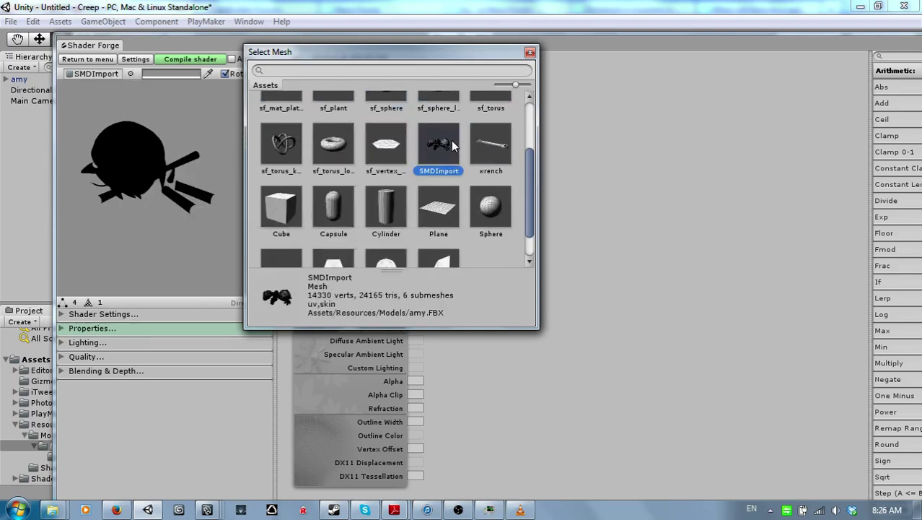
pyautogui.doubleClick(452, 145)
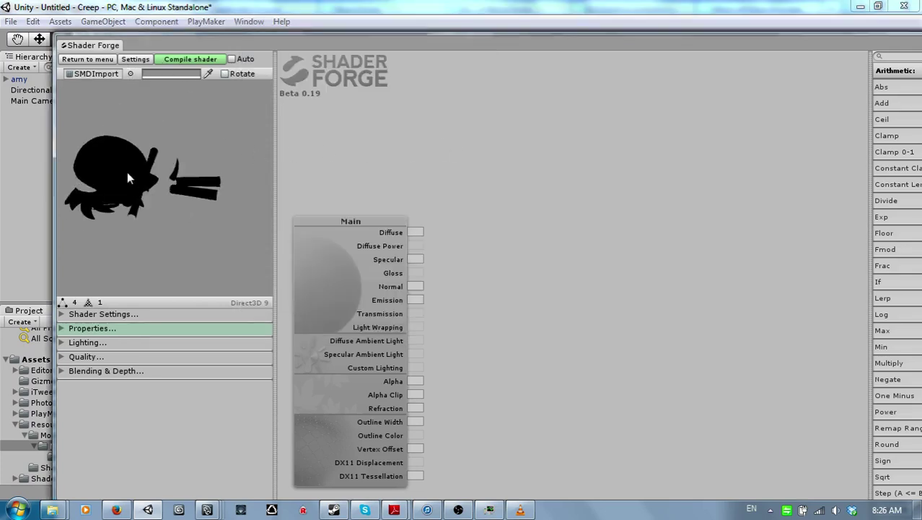
pyautogui.moveTo(127, 172); pyautogui.dragTo(189, 94)
pyautogui.moveTo(230, 13); pyautogui.dragTo(178, 210)
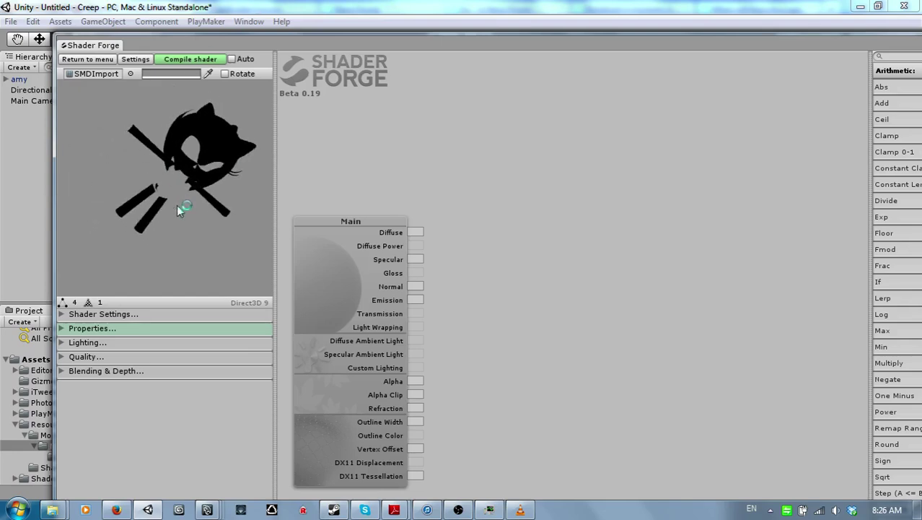
# - Change the preview mesh to sf_torus_knot and maximise Shader Forge over the editor
pyautogui.click(130, 73)
pyautogui.doubleClick(290, 130)
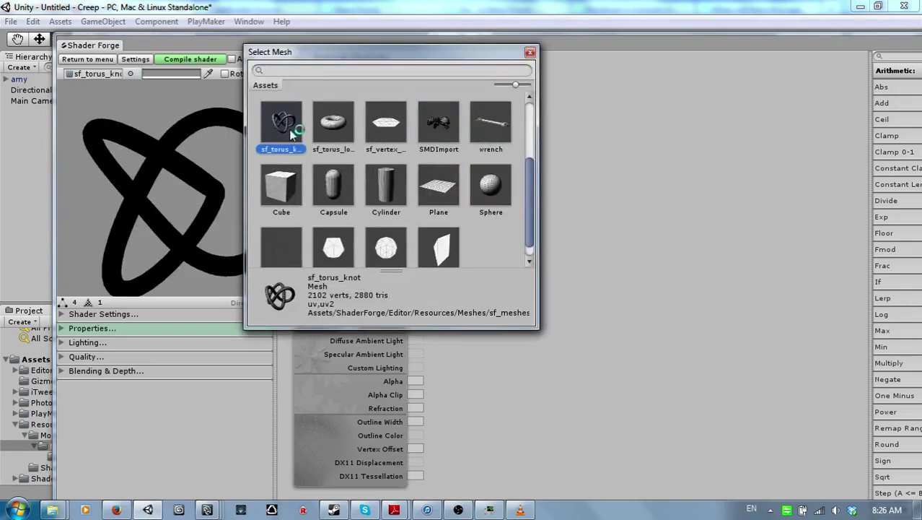
pyautogui.moveTo(191, 232); pyautogui.dragTo(306, 354)
pyautogui.moveTo(241, 167); pyautogui.dragTo(164, 156)
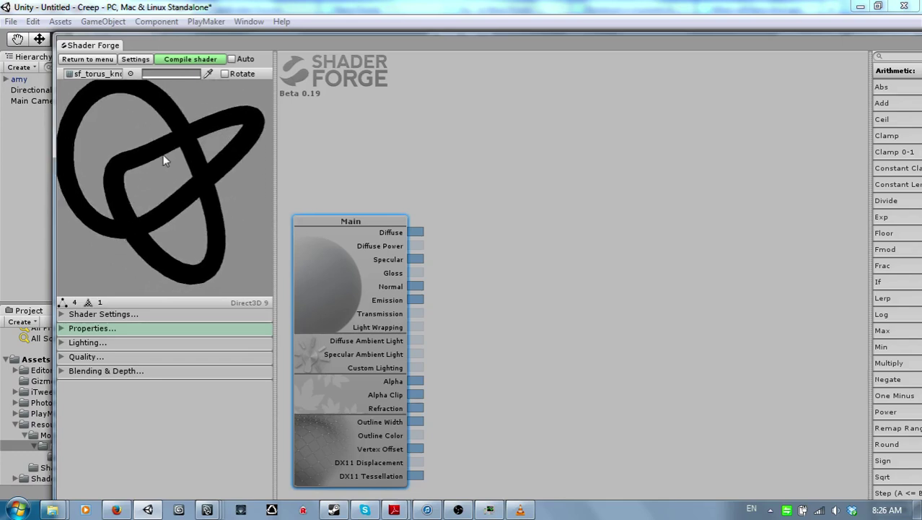
pyautogui.doubleClick(468, 43)
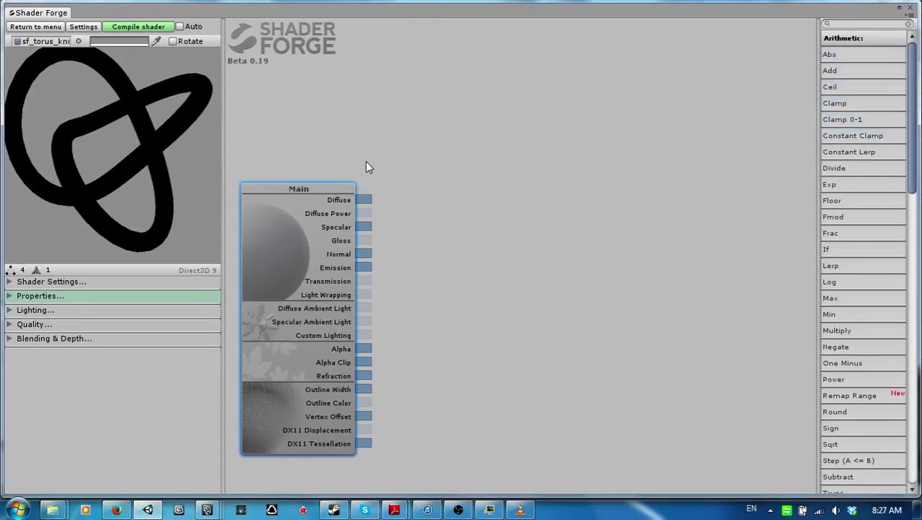
# - Pan the canvas so the Main node sits nearer the centre, and deselect it
pyautogui.moveTo(365, 167); pyautogui.dragTo(426, 147)
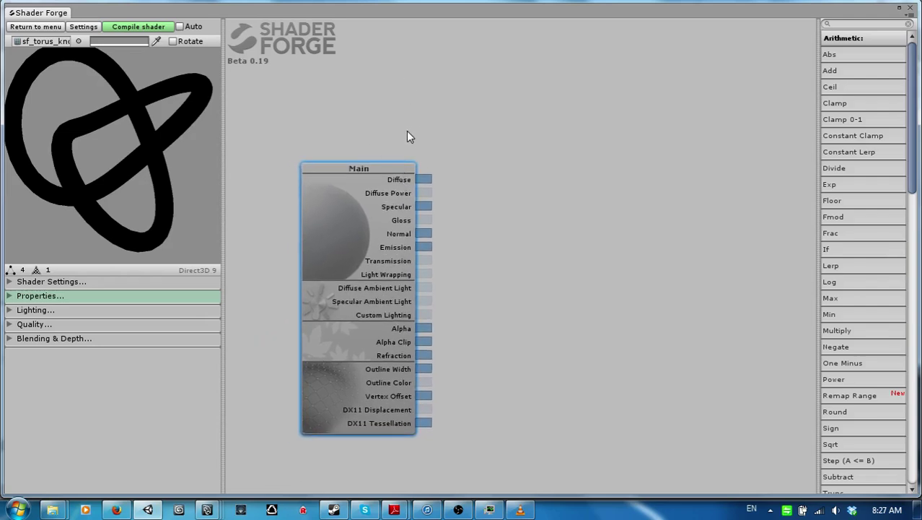
pyautogui.click(431, 166)
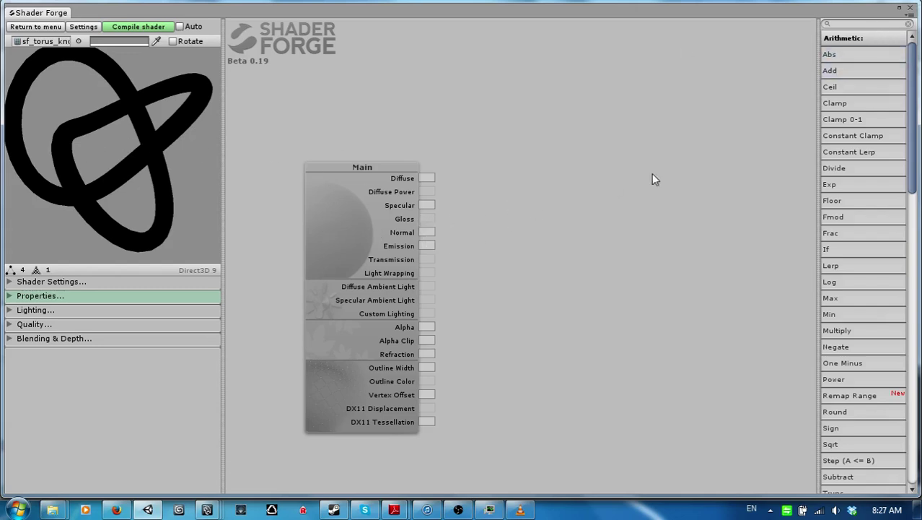
# - Add a grey Color node, node_3 (0.5, 0.5, 0.5, 1), deleting the stray Vector 4 node
pyautogui.scroll(-10, 870, 93)
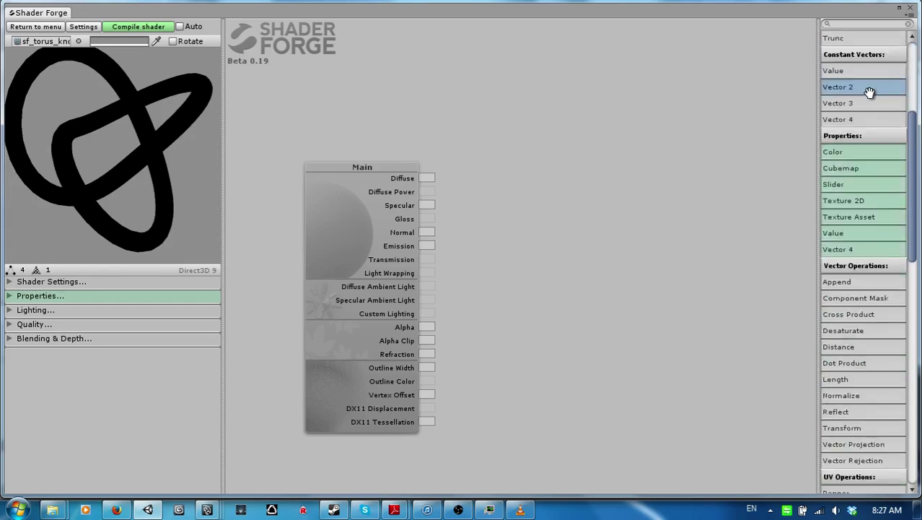
pyautogui.scroll(10, 859, 108)
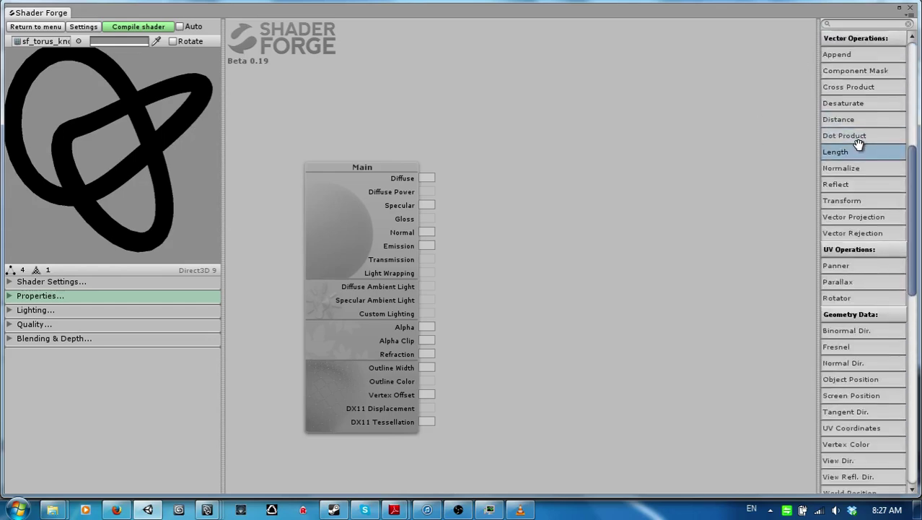
pyautogui.scroll(6, 864, 148)
pyautogui.scroll(-10, 863, 152)
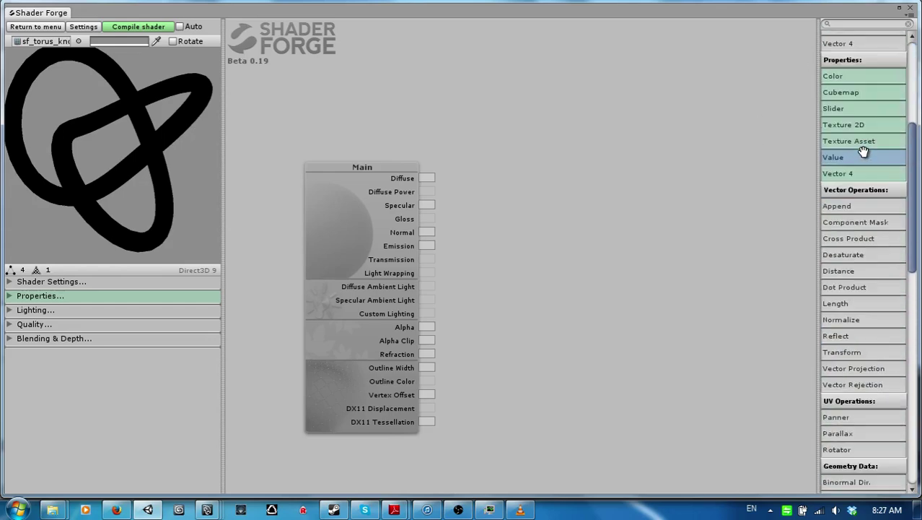
pyautogui.moveTo(858, 162); pyautogui.dragTo(559, 195)
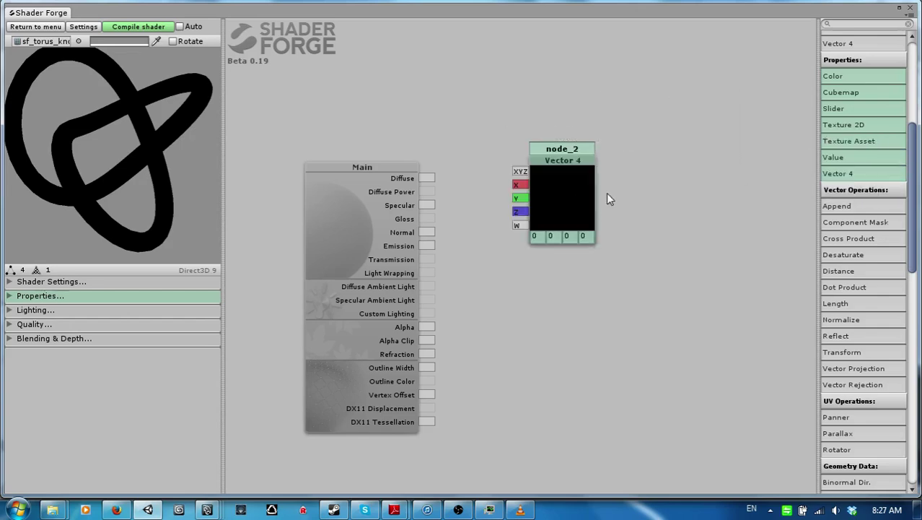
pyautogui.click(567, 200)
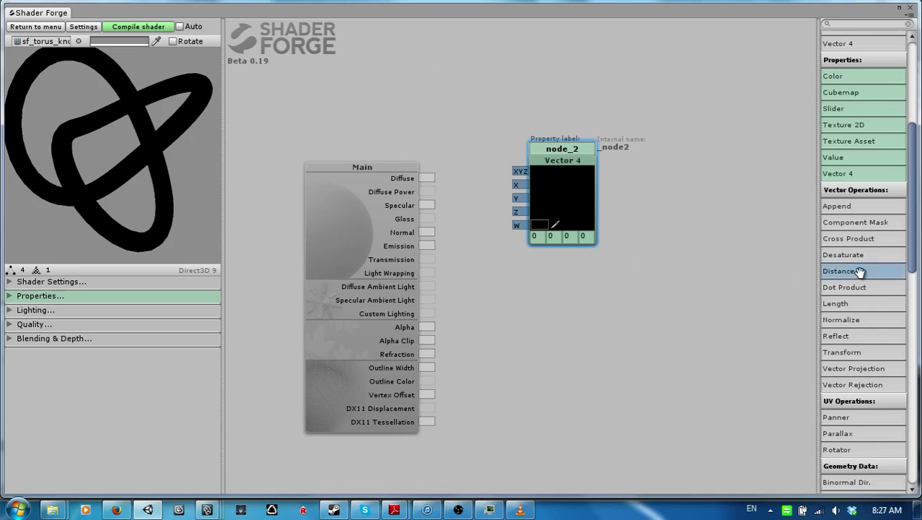
pyautogui.moveTo(852, 76); pyautogui.dragTo(654, 191)
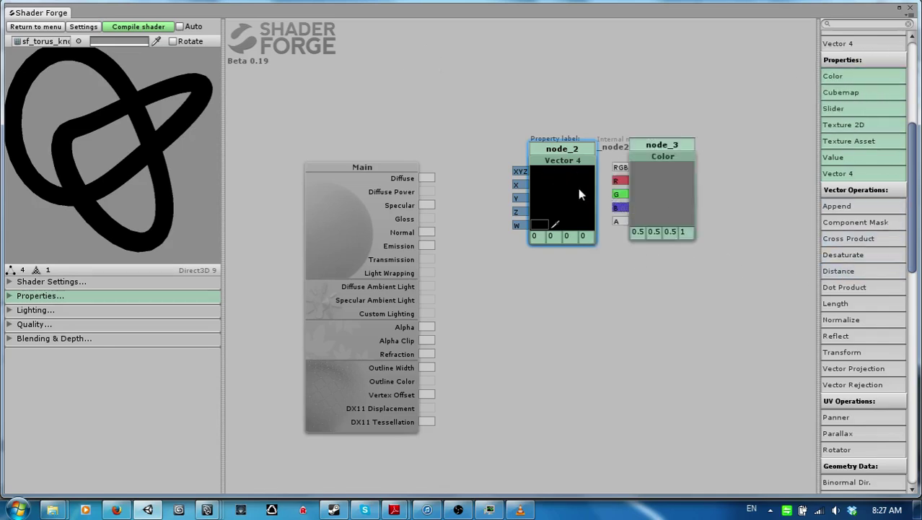
pyautogui.press('Delete')
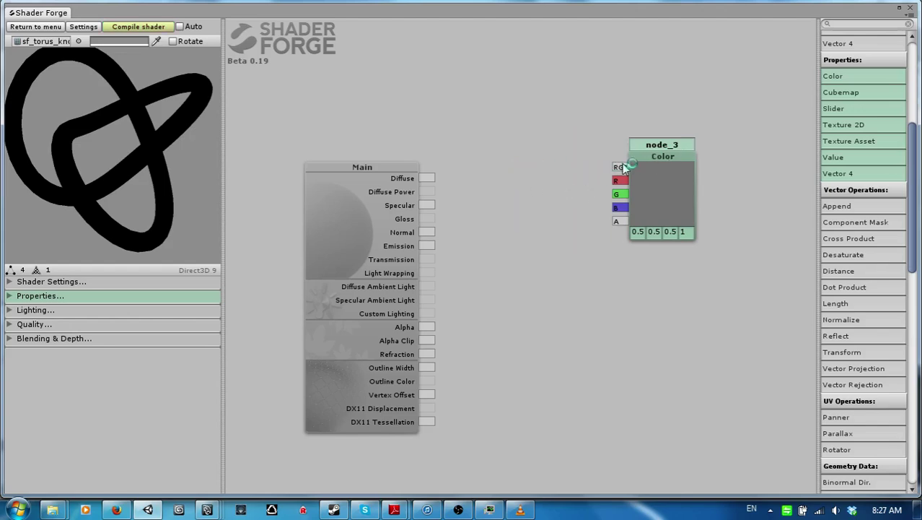
# - Wire node_3's RGB output to Main's Diffuse and compile the shader
pyautogui.moveTo(616, 168); pyautogui.dragTo(432, 175)
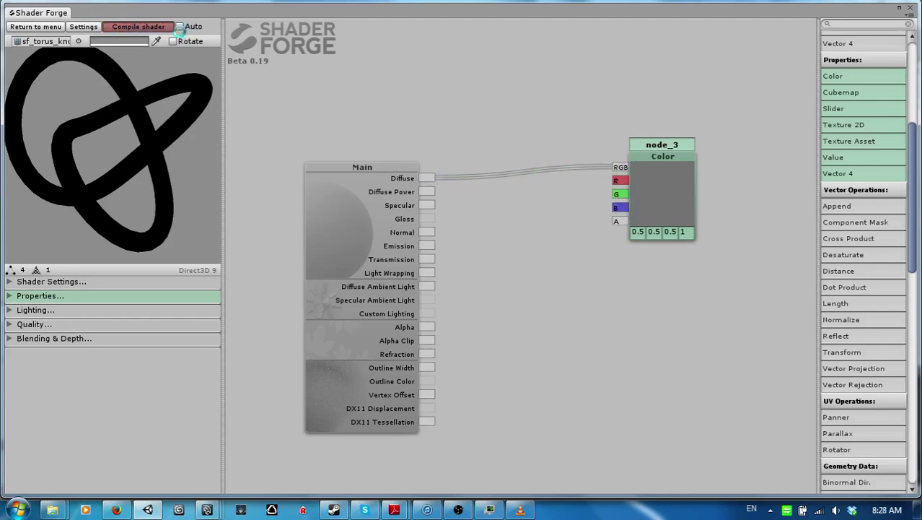
pyautogui.click(179, 27)
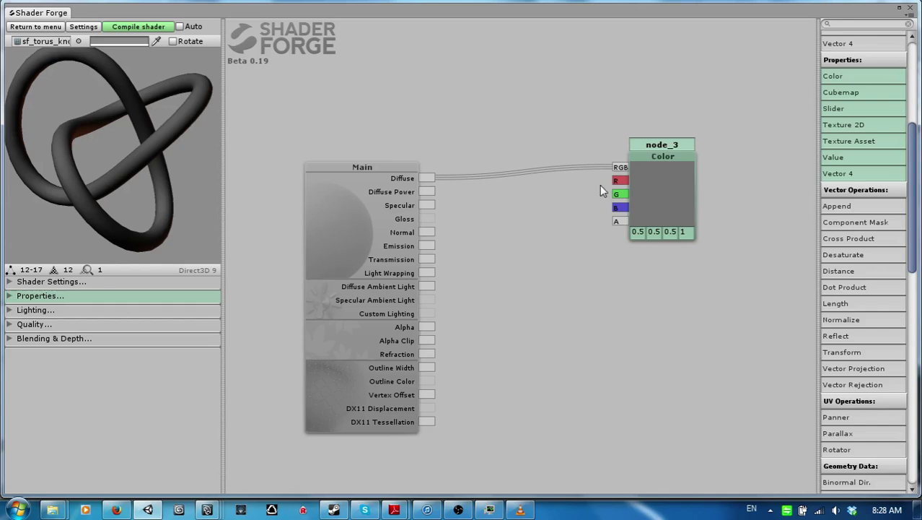
pyautogui.moveTo(173, 109); pyautogui.dragTo(155, 137)
# - Set node_3 to crimson (0.7, 0.2, 0.2) and remove its wire to Diffuse
pyautogui.click(644, 213)
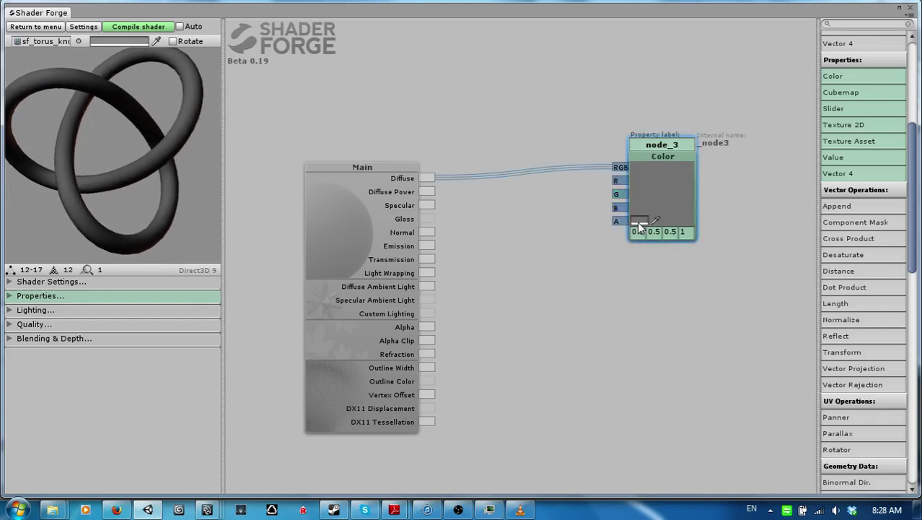
pyautogui.click(760, 212)
pyautogui.moveTo(731, 214); pyautogui.dragTo(740, 228)
pyautogui.click(512, 109)
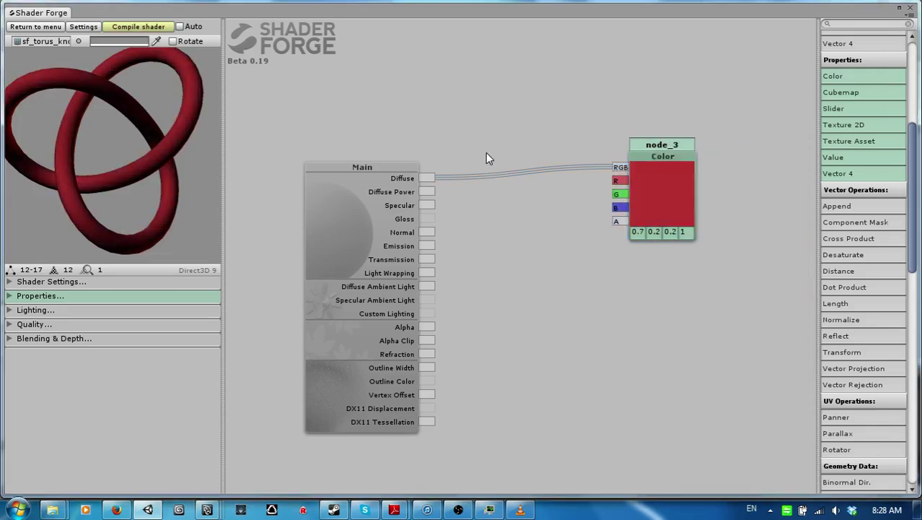
pyautogui.moveTo(620, 167); pyautogui.dragTo(429, 179)
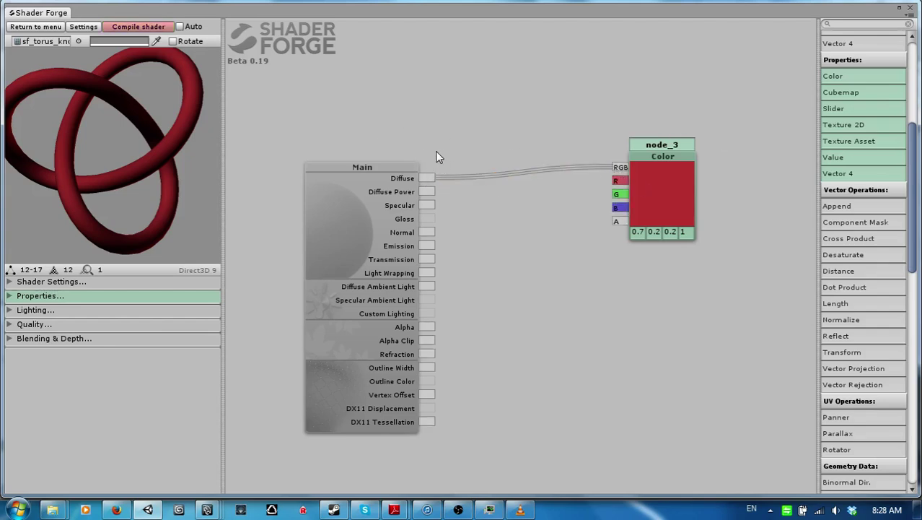
pyautogui.keyDown('alt'); pyautogui.click(427, 178); pyautogui.keyUp('alt')
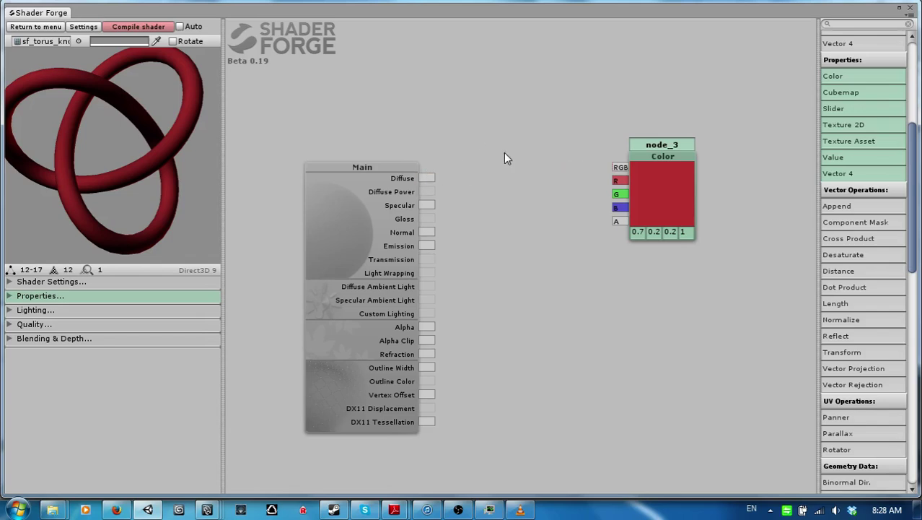
# - Reconnect node_3 to Diffuse and add a new Color node, node_5, for Diffuse Power
pyautogui.moveTo(654, 180)
pyautogui.moveTo(620, 171); pyautogui.dragTo(430, 179)
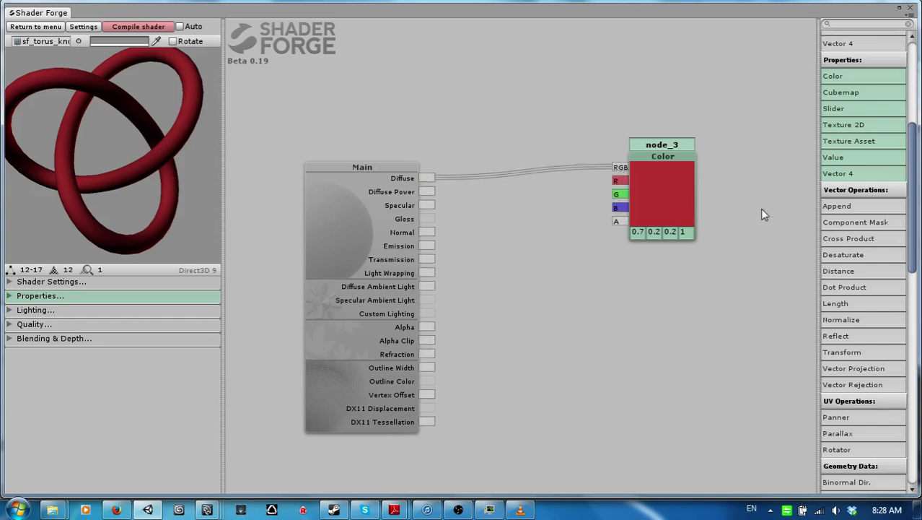
pyautogui.click(863, 159)
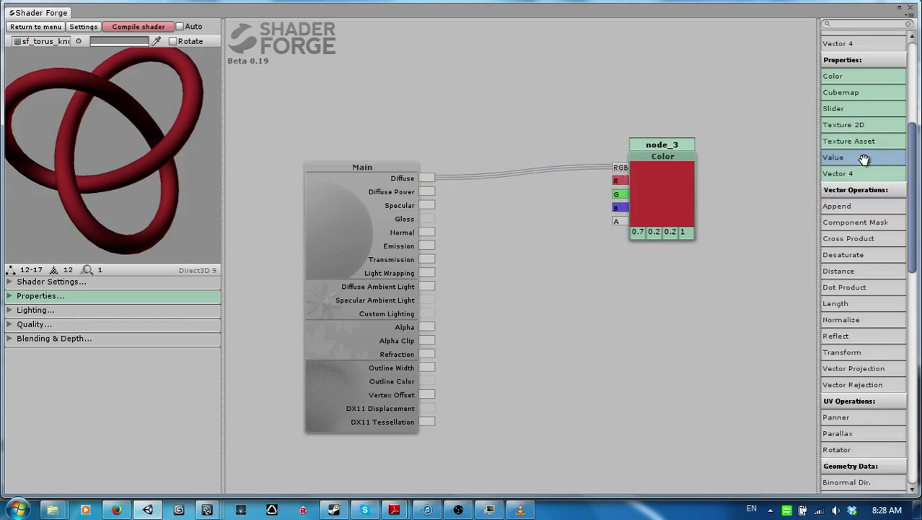
pyautogui.moveTo(864, 173); pyautogui.dragTo(433, 192)
pyautogui.click(670, 296)
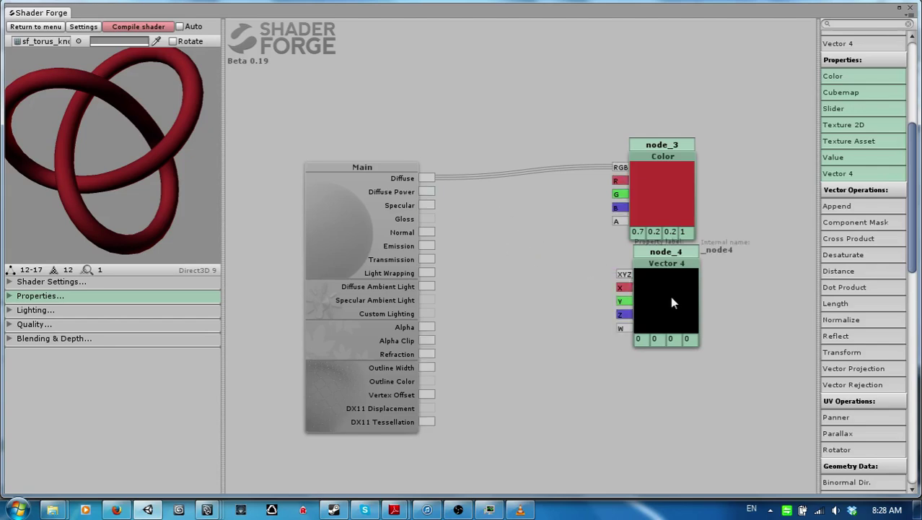
pyautogui.press('Delete')
pyautogui.moveTo(851, 76); pyautogui.dragTo(429, 190)
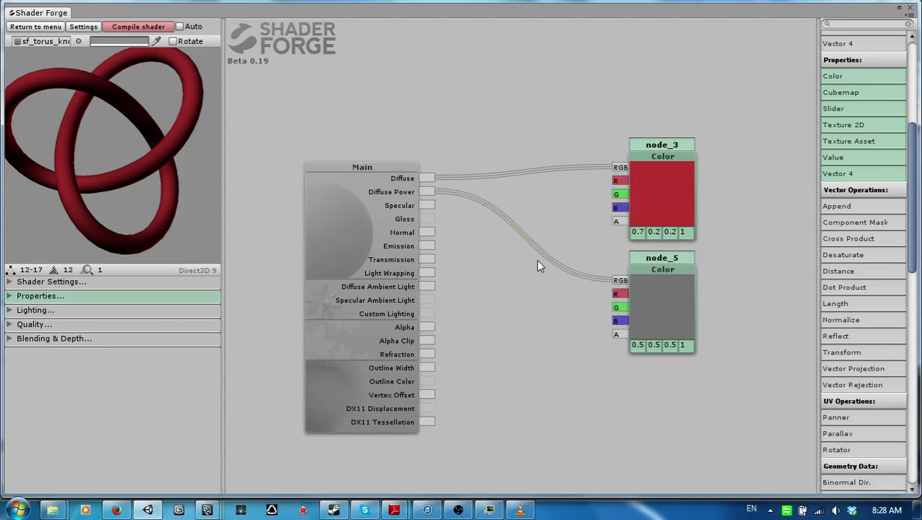
# - Set node_5's colour to near-black (0.0, 0.0, 0.0, 1)
pyautogui.click(640, 336)
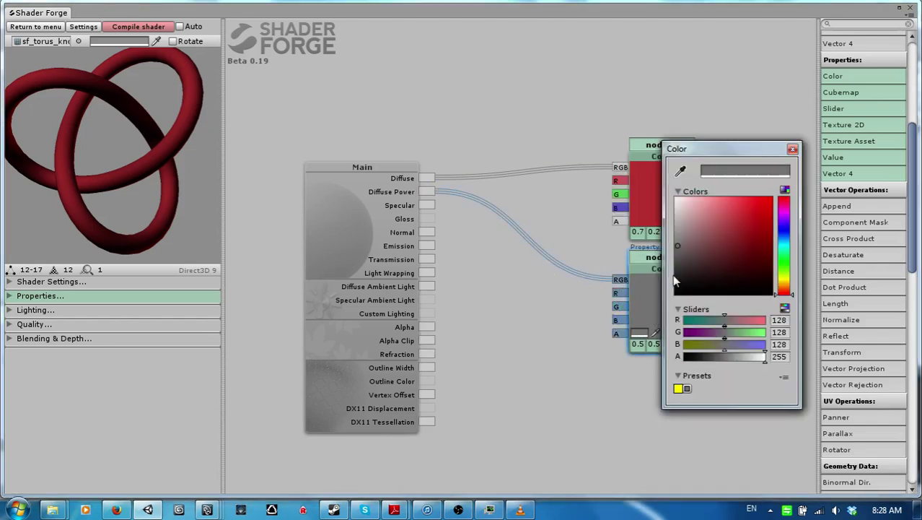
pyautogui.moveTo(675, 281)
pyautogui.mouseDown()
pyautogui.moveTo(690, 238)
pyautogui.moveTo(674, 205)
pyautogui.moveTo(679, 238)
pyautogui.moveTo(751, 219)
pyautogui.moveTo(693, 237)
pyautogui.moveTo(712, 210)
pyautogui.moveTo(716, 235)
pyautogui.moveTo(645, 167)
pyautogui.mouseUp()
pyautogui.click(784, 224)
pyautogui.click(731, 237)
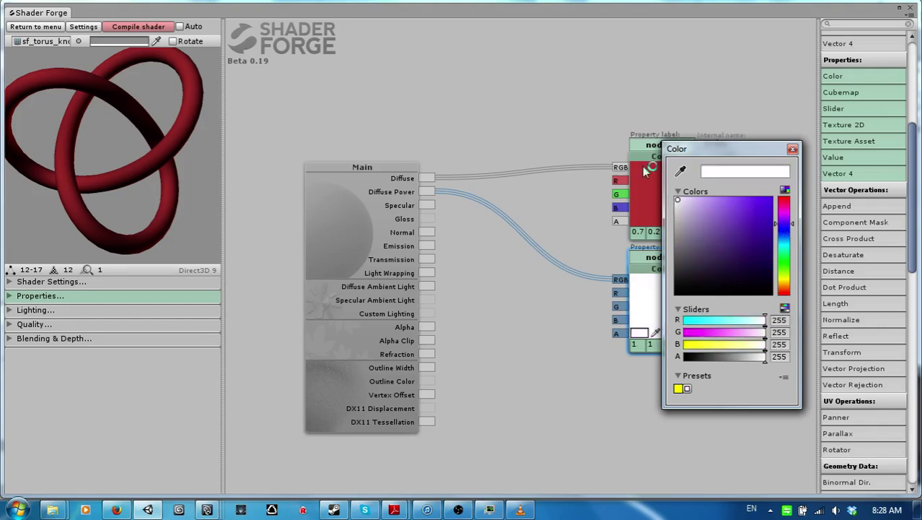
pyautogui.click(511, 316)
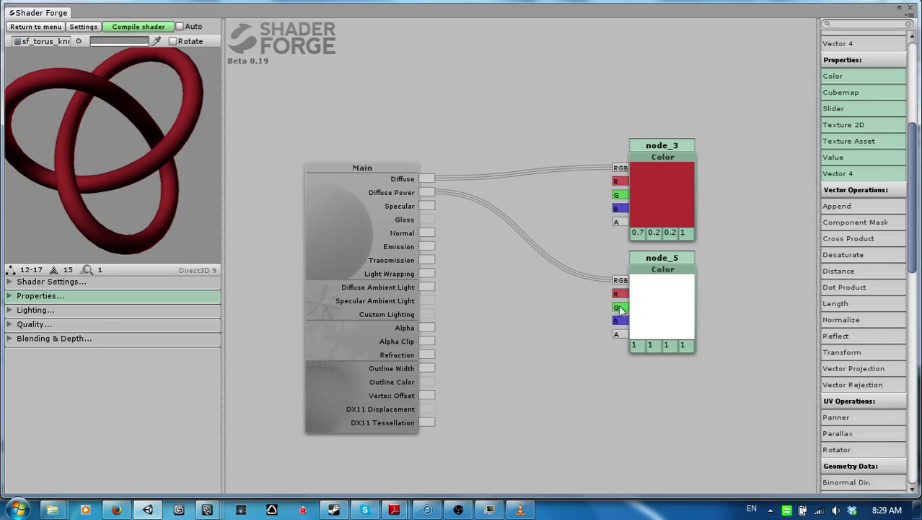
pyautogui.click(642, 335)
pyautogui.moveTo(769, 202); pyautogui.dragTo(692, 295)
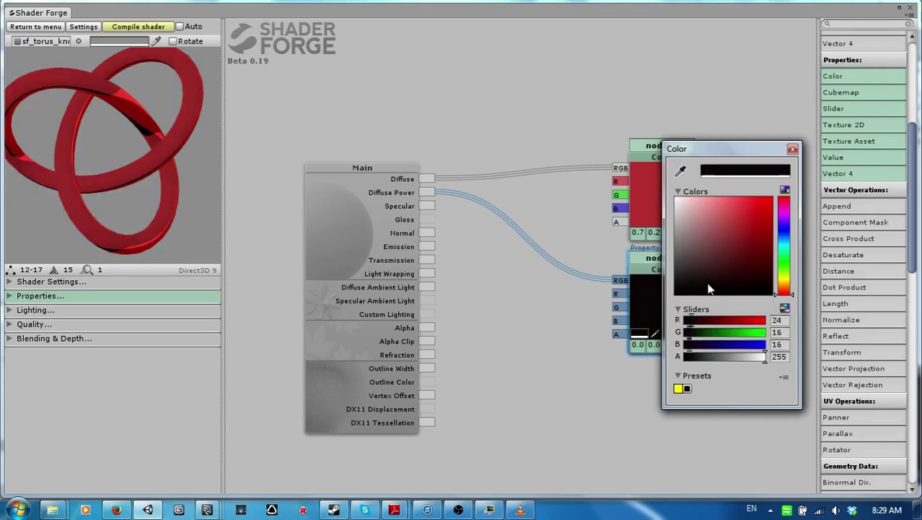
pyautogui.moveTo(693, 294); pyautogui.dragTo(646, 261)
pyautogui.moveTo(784, 246)
pyautogui.mouseDown()
pyautogui.moveTo(784, 205)
pyautogui.moveTo(783, 256)
pyautogui.mouseUp()
pyautogui.click(714, 245)
pyautogui.moveTo(715, 246); pyautogui.dragTo(656, 293)
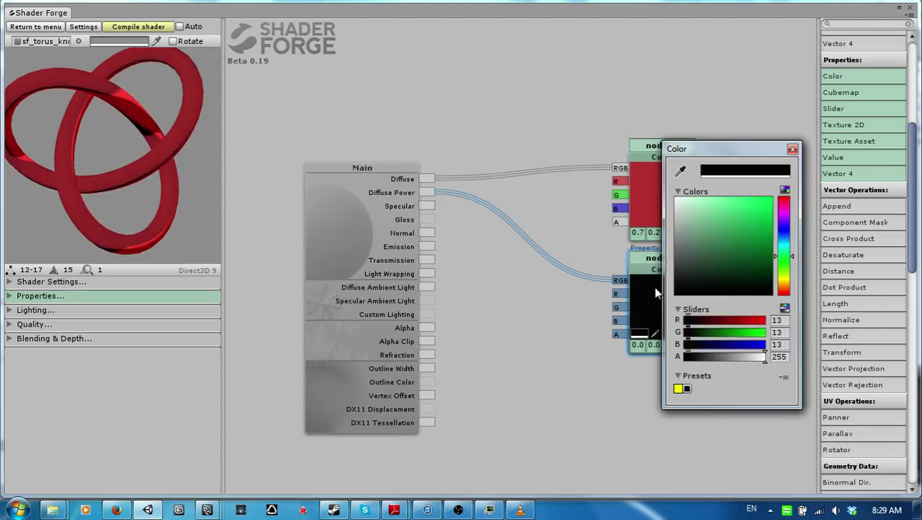
pyautogui.click(523, 116)
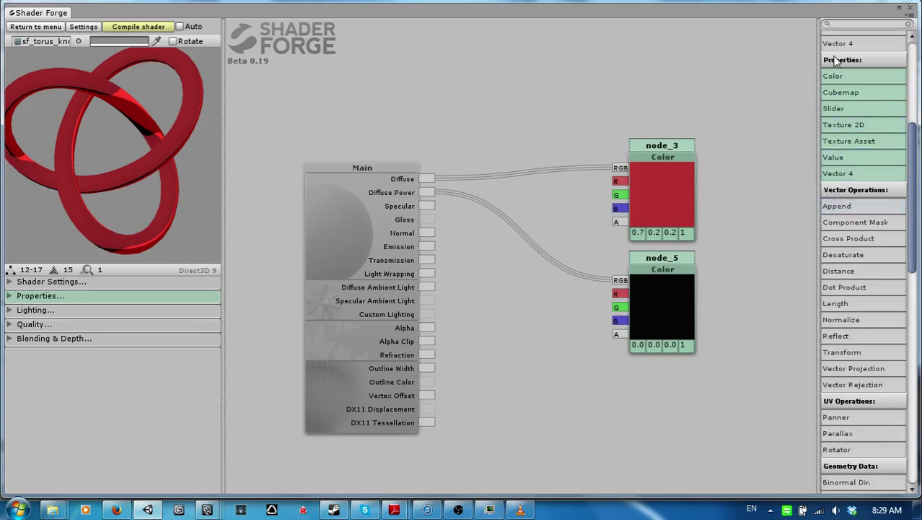
# - Add a bright blue Color node, node_6, wired to Main's Specular, and compile the shader
pyautogui.moveTo(833, 76); pyautogui.dragTo(558, 87)
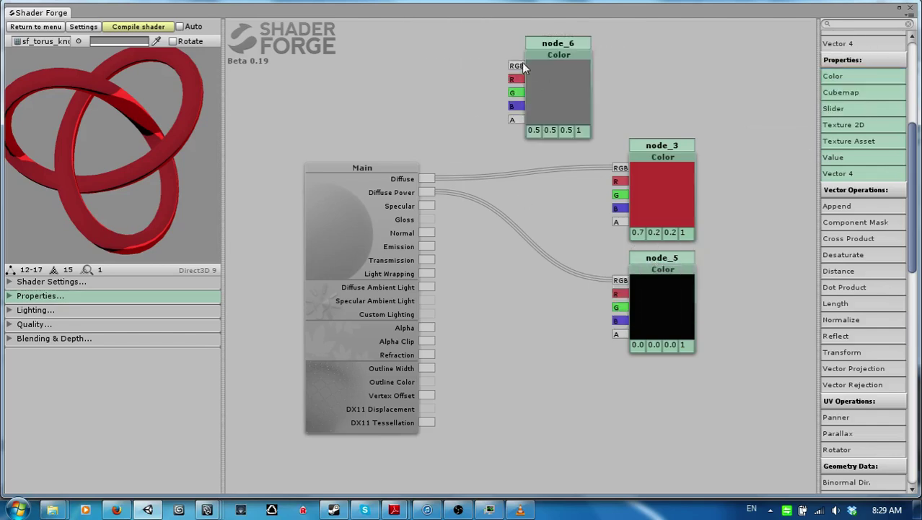
pyautogui.moveTo(517, 66); pyautogui.dragTo(427, 206)
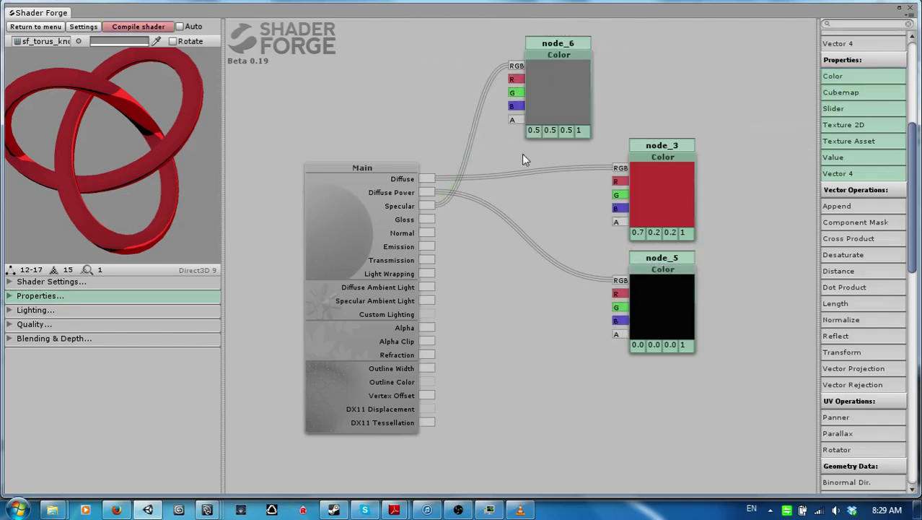
pyautogui.click(548, 105)
pyautogui.click(535, 119)
pyautogui.moveTo(673, 238); pyautogui.dragTo(787, 231)
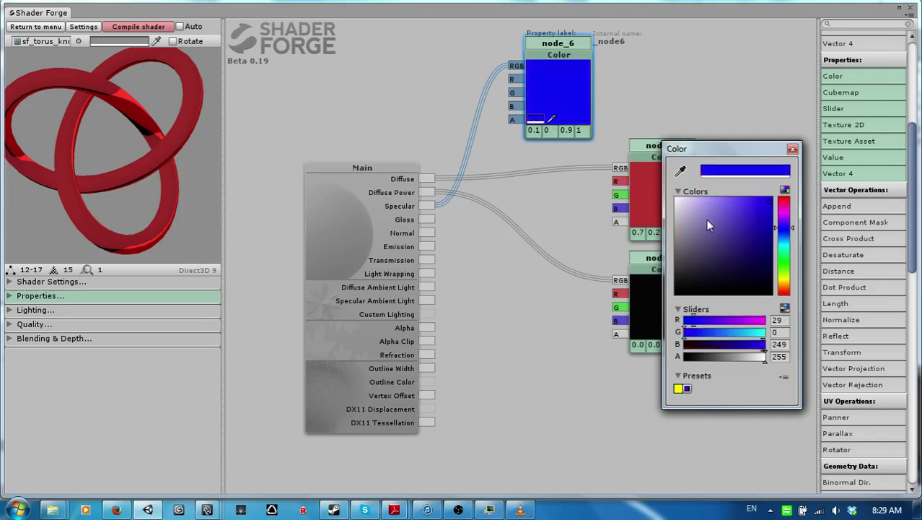
pyautogui.click(477, 101)
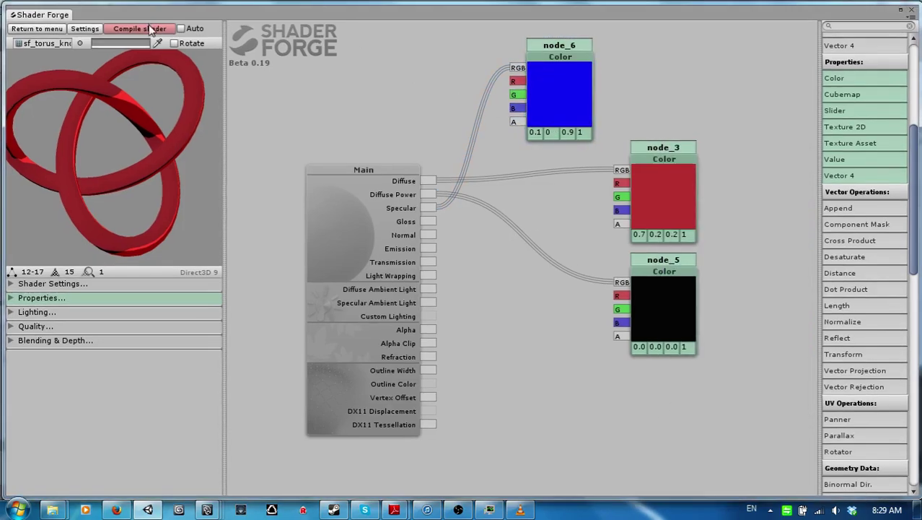
pyautogui.click(146, 25)
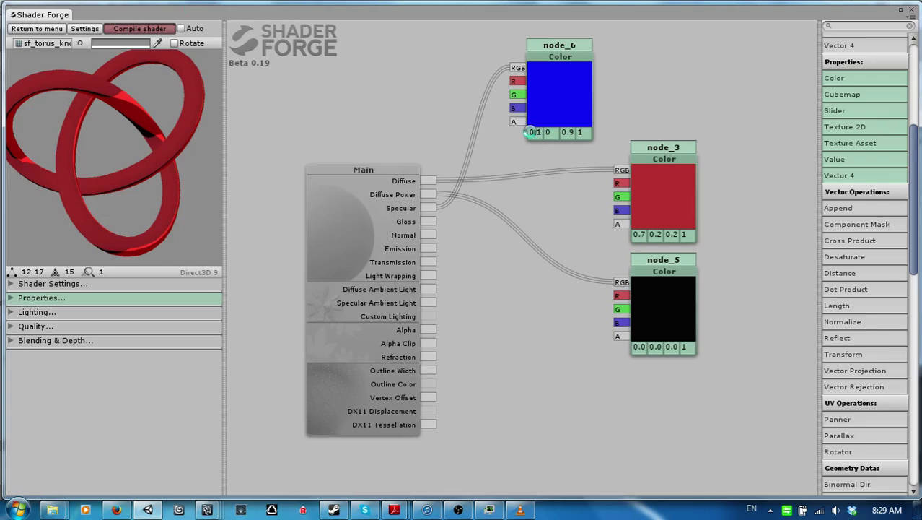
# - Change node_6's colour from blue to bright green (0.2, 0.9, 0, 1)
pyautogui.click(531, 110)
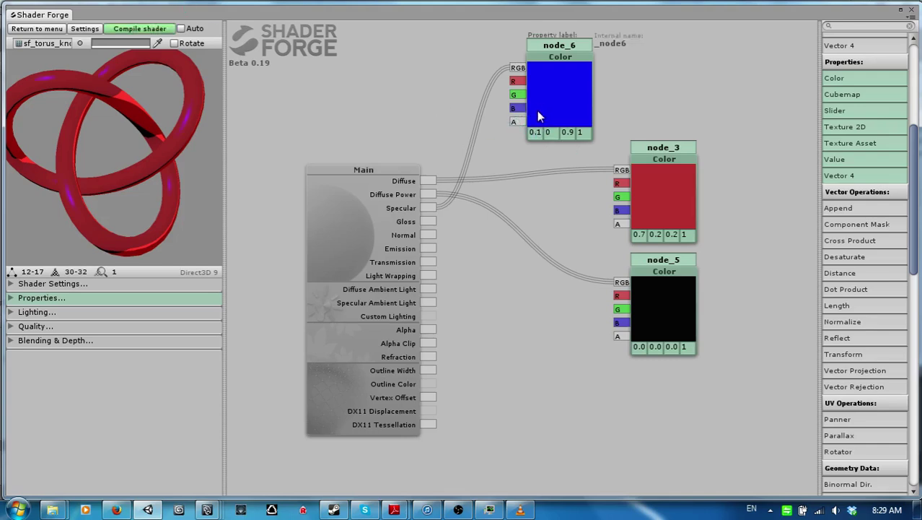
pyautogui.click(537, 111)
pyautogui.click(540, 122)
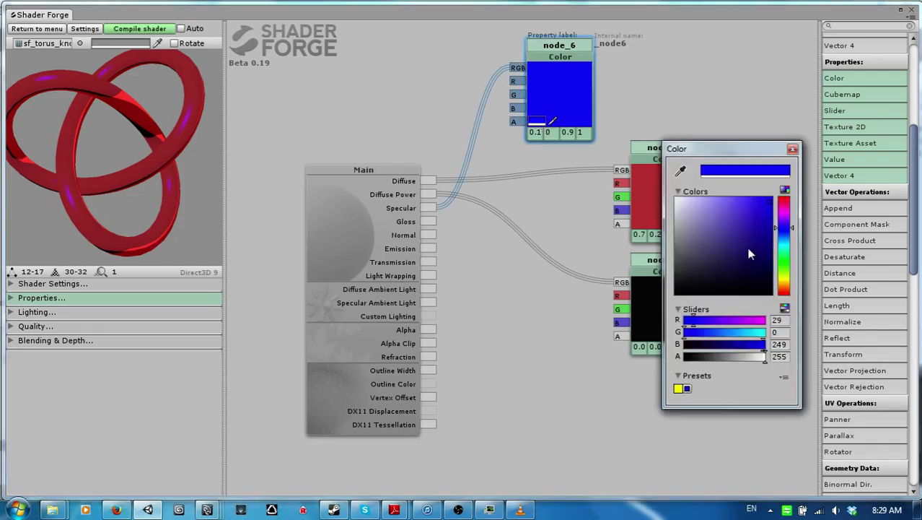
pyautogui.moveTo(785, 242); pyautogui.dragTo(790, 273)
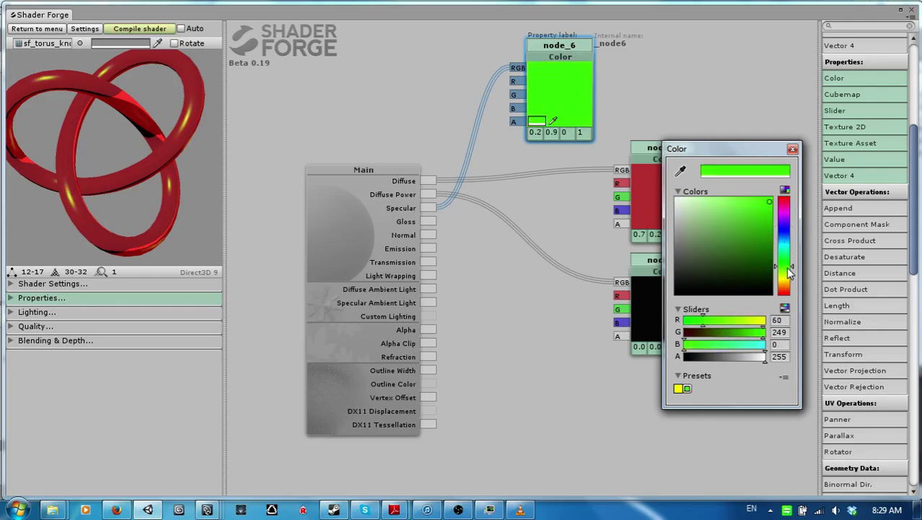
pyautogui.click(529, 253)
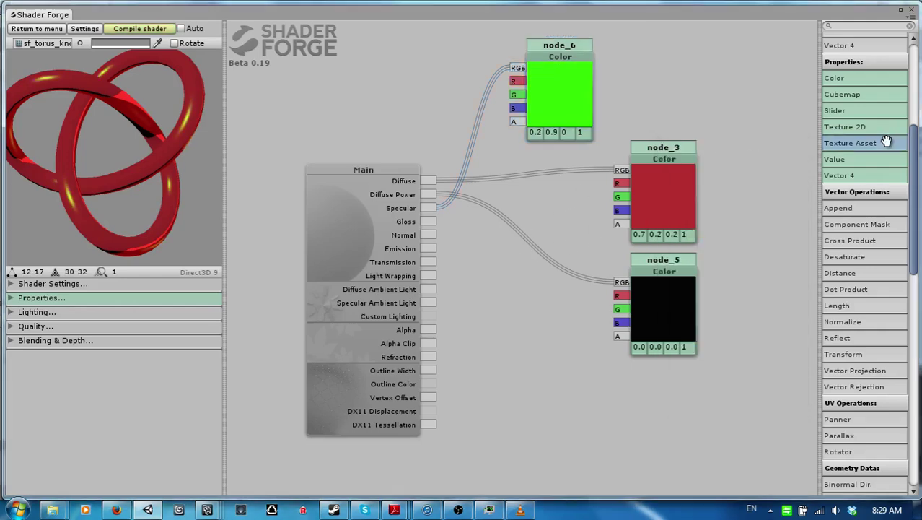
# - Add a Value node, node_7, beside Main's Gloss input, enter 10, and compile
pyautogui.moveTo(838, 159); pyautogui.dragTo(516, 265)
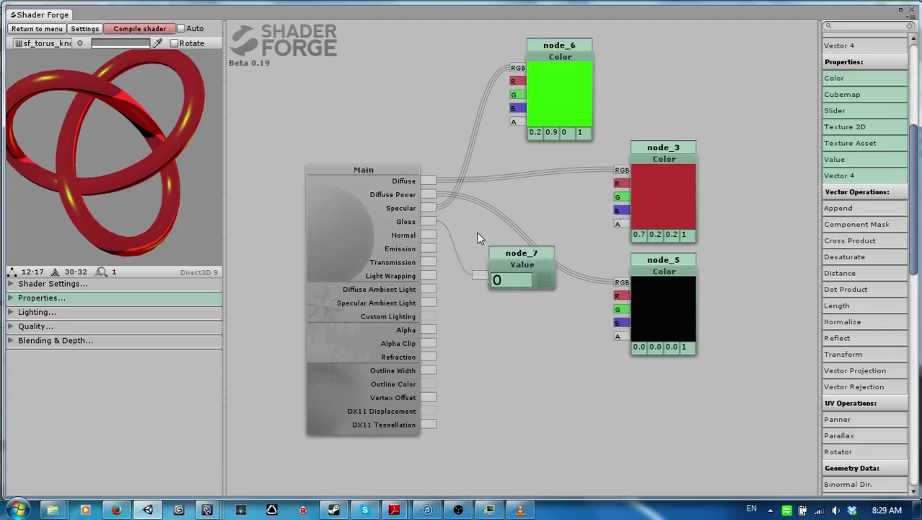
pyautogui.moveTo(510, 262); pyautogui.dragTo(521, 299)
pyautogui.click(524, 312)
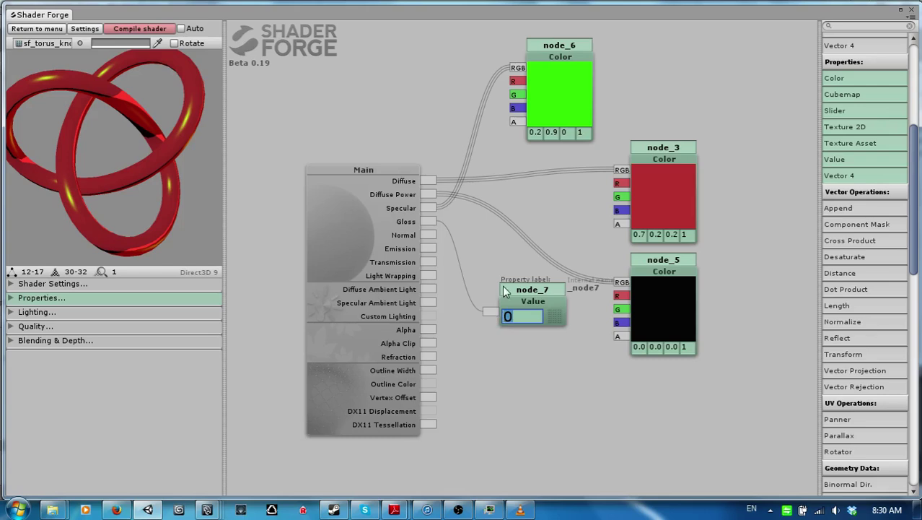
pyautogui.write('10')
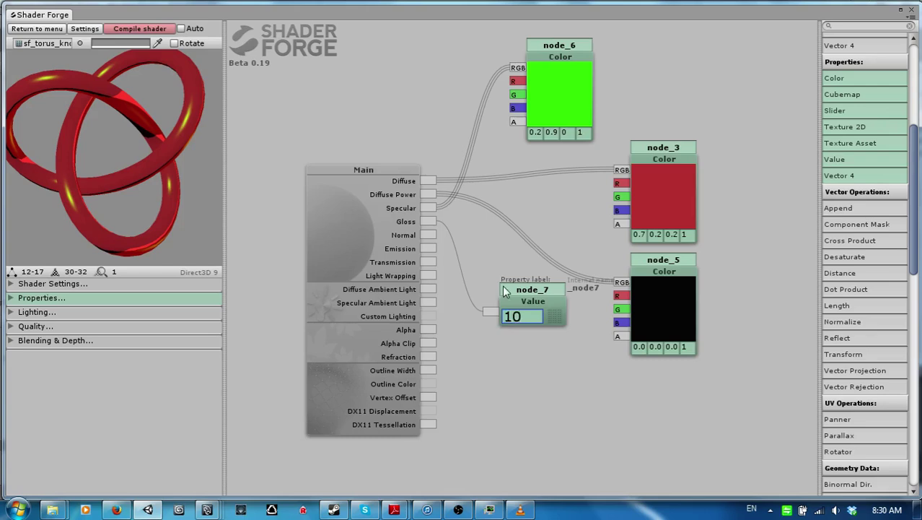
pyautogui.click(133, 31)
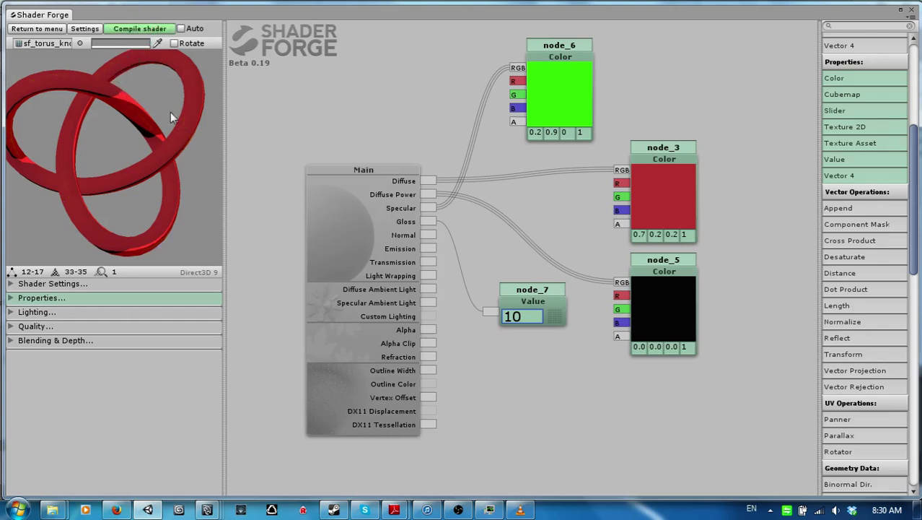
# - Change node_7's gloss value to 0.1
pyautogui.click(532, 315)
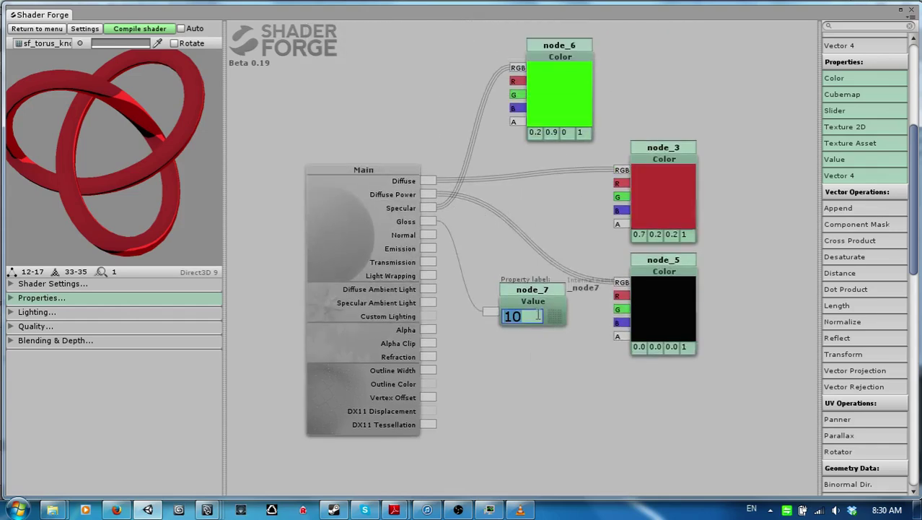
pyautogui.write('3')
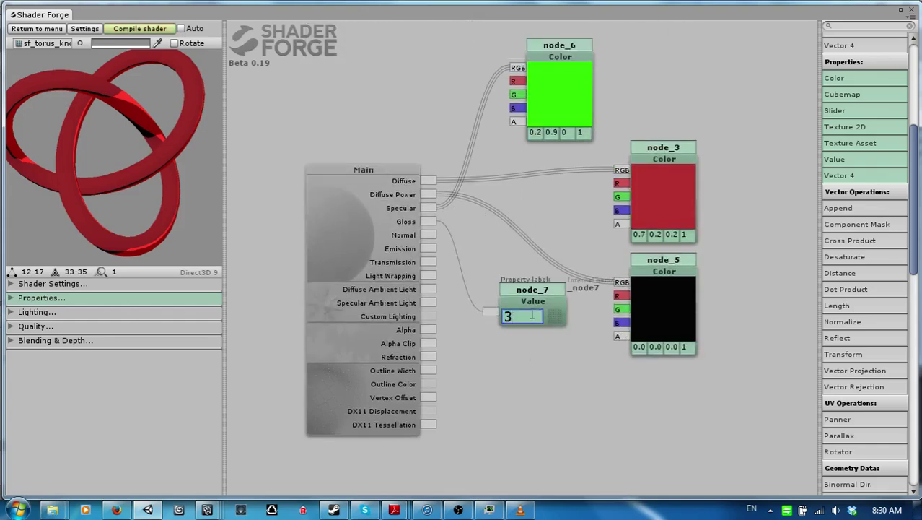
pyautogui.press('BackSpace')
pyautogui.write('0')
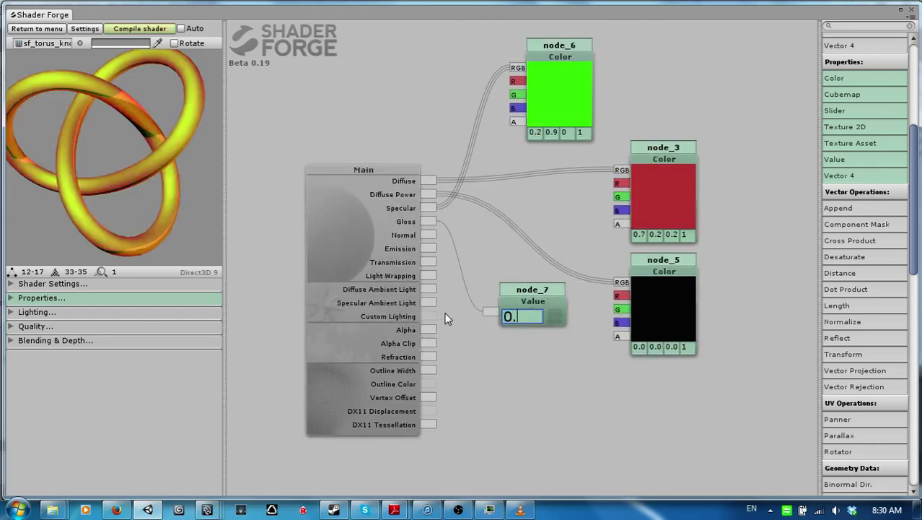
pyautogui.write('.1')
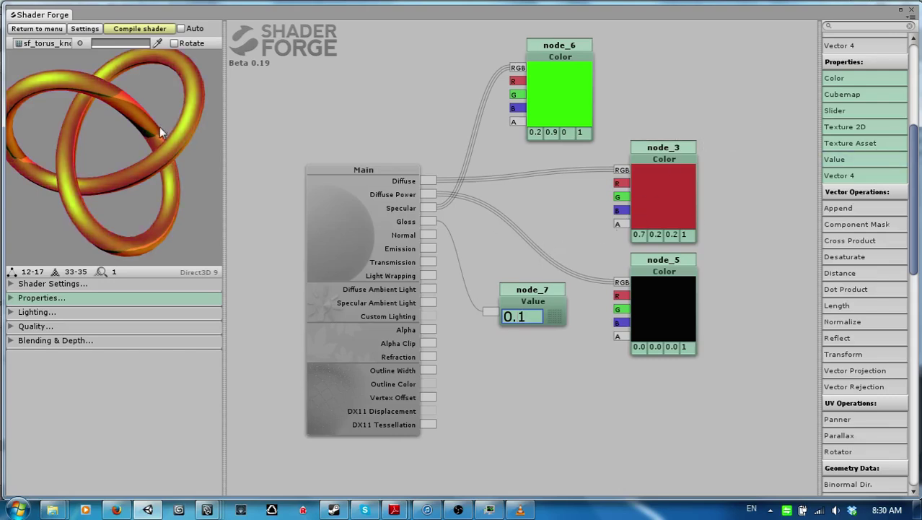
pyautogui.moveTo(160, 126); pyautogui.dragTo(134, 134)
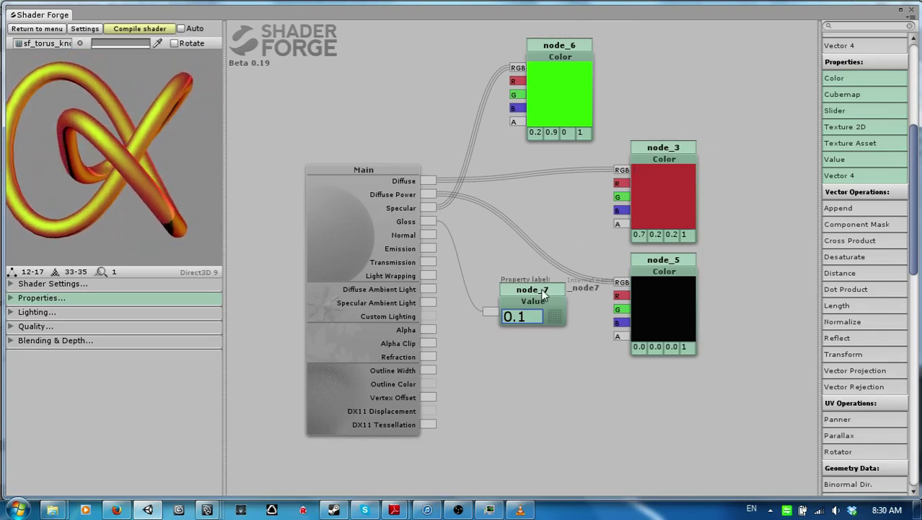
# - Place node_7 beside node_6 at the top of the graph and shift the Main node left
pyautogui.moveTo(542, 306); pyautogui.dragTo(693, 78)
pyautogui.moveTo(594, 97); pyautogui.dragTo(571, 60)
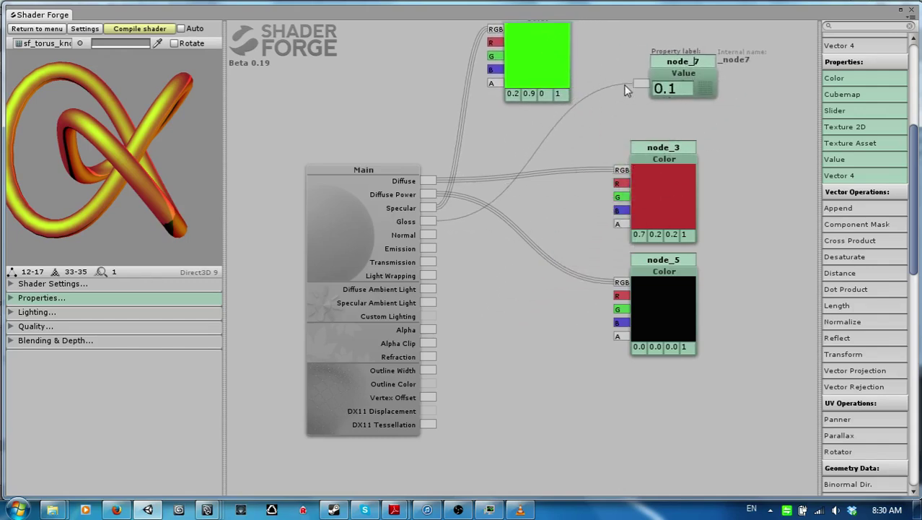
pyautogui.moveTo(619, 119); pyautogui.dragTo(606, 145)
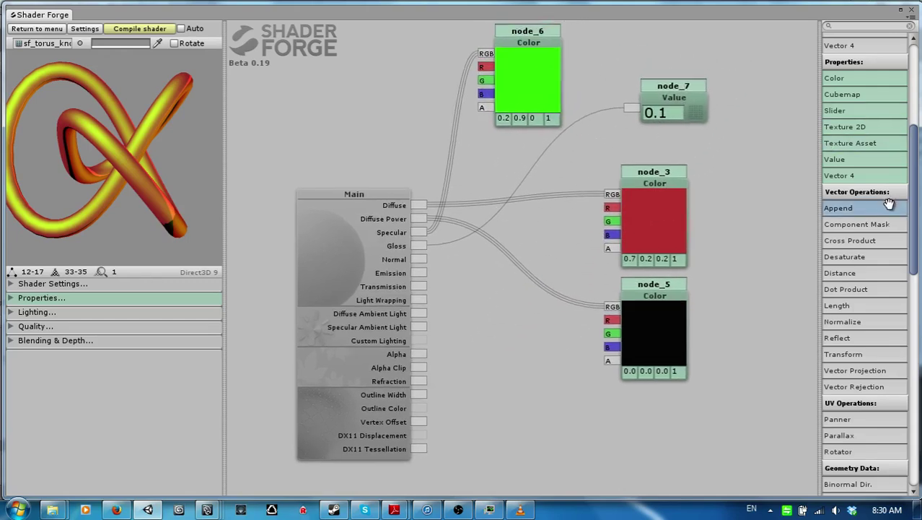
pyautogui.moveTo(843, 127); pyautogui.dragTo(871, 120)
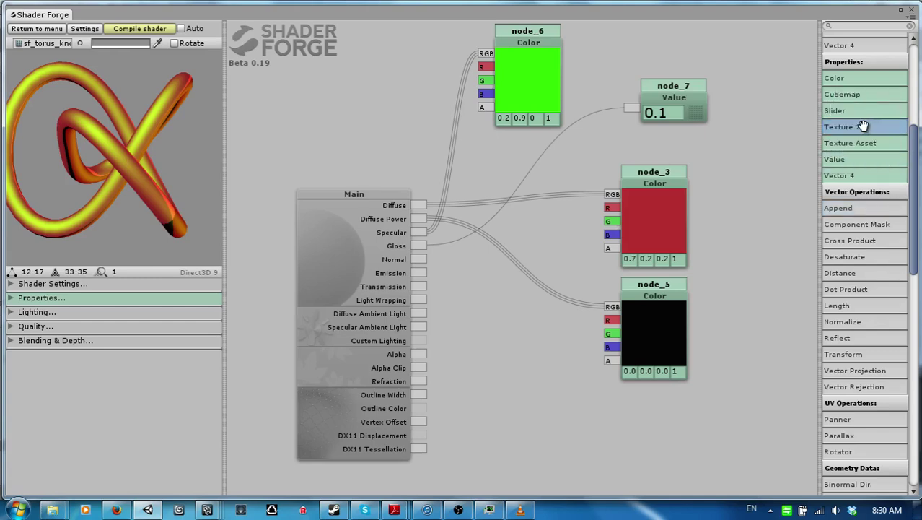
pyautogui.moveTo(762, 362); pyautogui.dragTo(663, 340)
pyautogui.moveTo(321, 274); pyautogui.dragTo(236, 264)
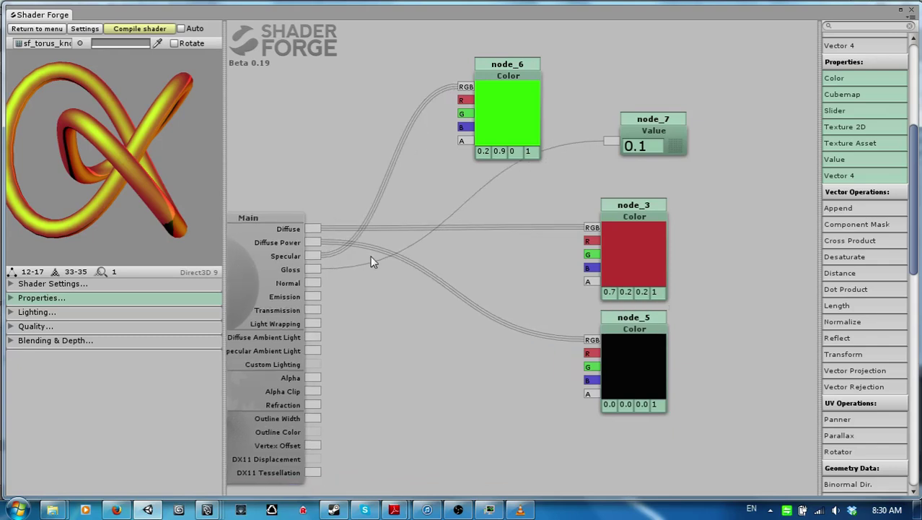
pyautogui.moveTo(471, 292); pyautogui.dragTo(560, 251)
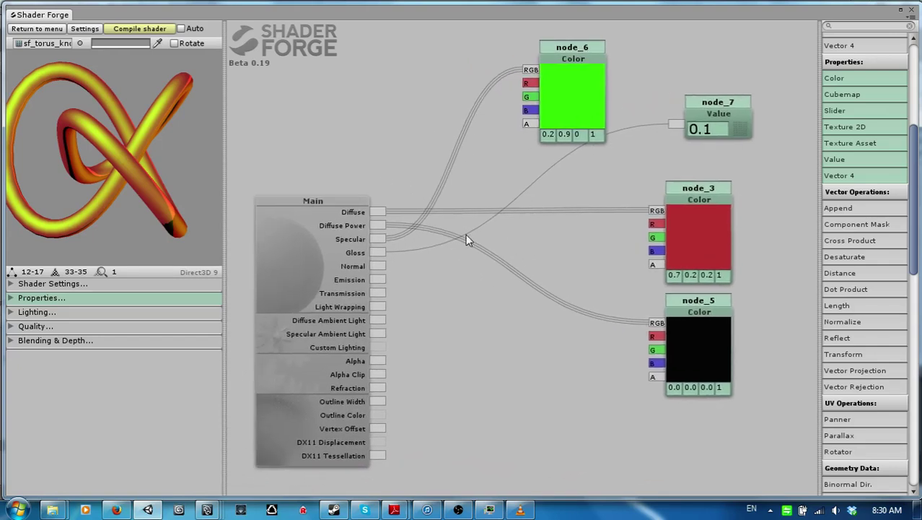
pyautogui.moveTo(326, 270)
pyautogui.mouseDown()
pyautogui.moveTo(316, 261)
pyautogui.moveTo(315, 269)
pyautogui.mouseUp()
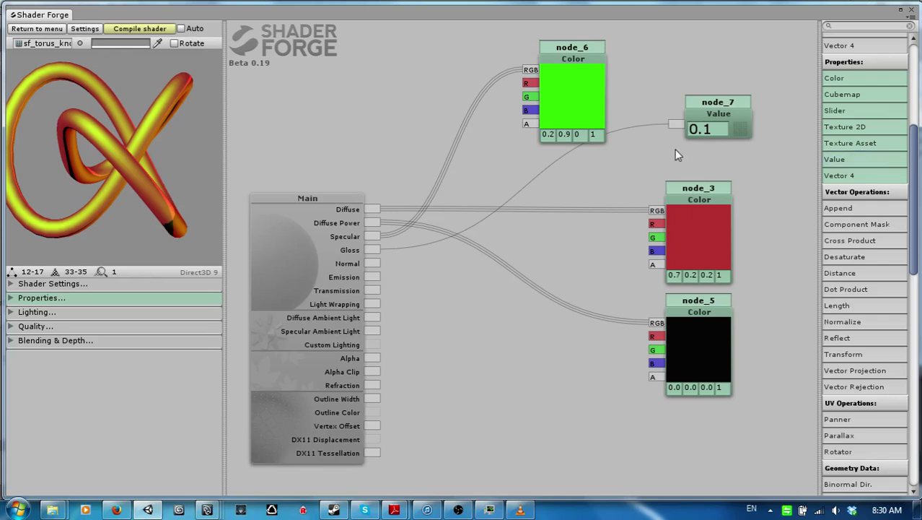
pyautogui.scroll(5, 830, 222)
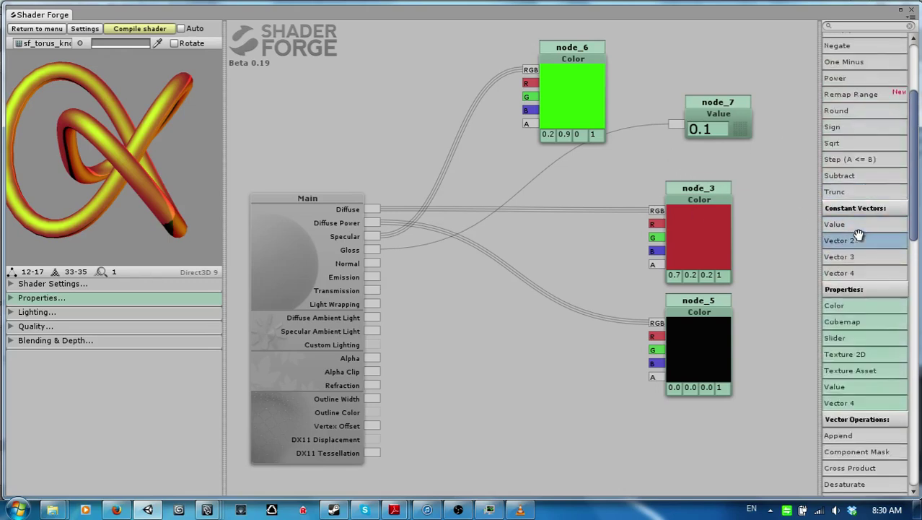
# - Add Color node_8 wired to Emission, compile, and set it to cyan (0, 0.7, 1, 1)
pyautogui.moveTo(863, 305); pyautogui.dragTo(376, 278)
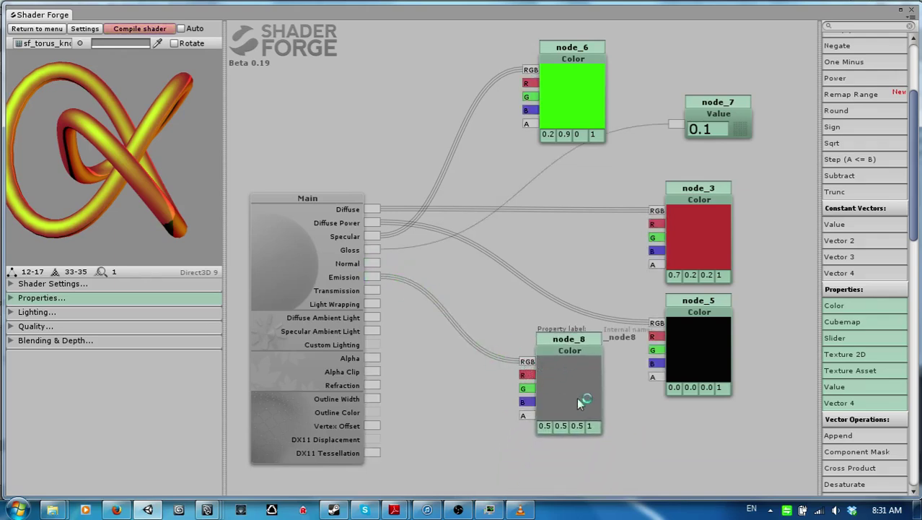
pyautogui.click(127, 28)
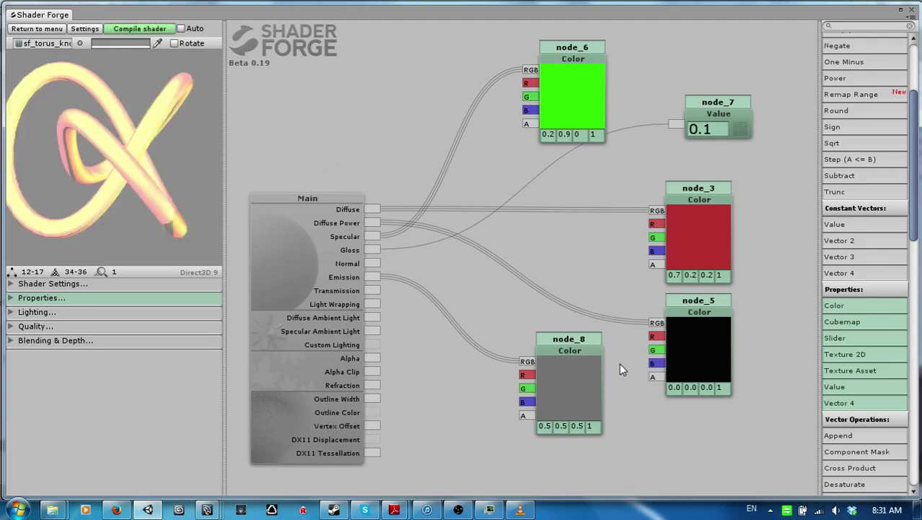
pyautogui.click(560, 390)
pyautogui.click(552, 418)
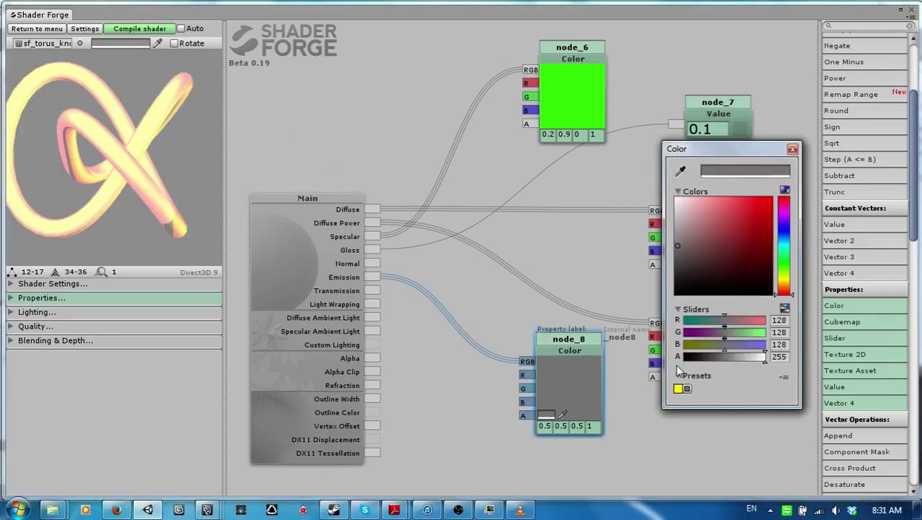
pyautogui.moveTo(709, 232); pyautogui.dragTo(792, 247)
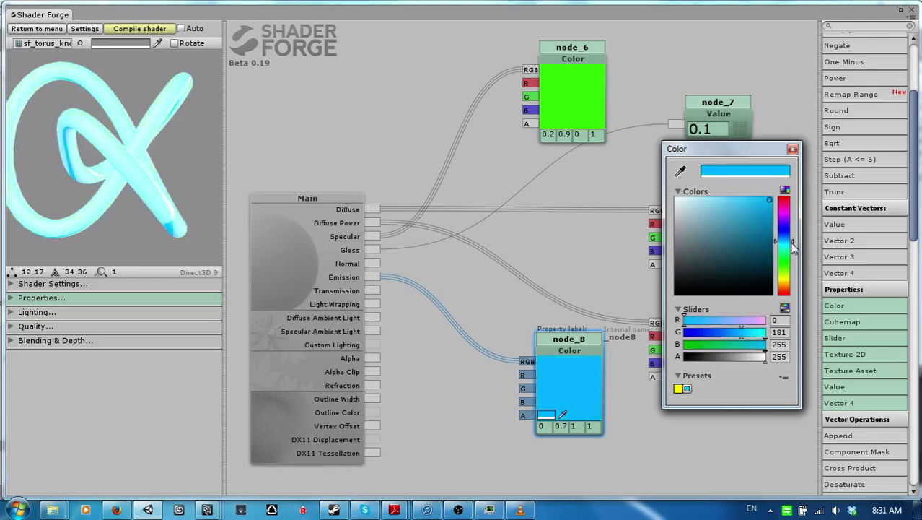
# - Break node_8's connection to the Main node's Emission input
pyautogui.click(631, 260)
pyautogui.moveTo(152, 125)
pyautogui.mouseDown()
pyautogui.moveTo(98, 192)
pyautogui.moveTo(108, 223)
pyautogui.moveTo(141, 192)
pyautogui.moveTo(159, 92)
pyautogui.moveTo(142, 114)
pyautogui.mouseUp()
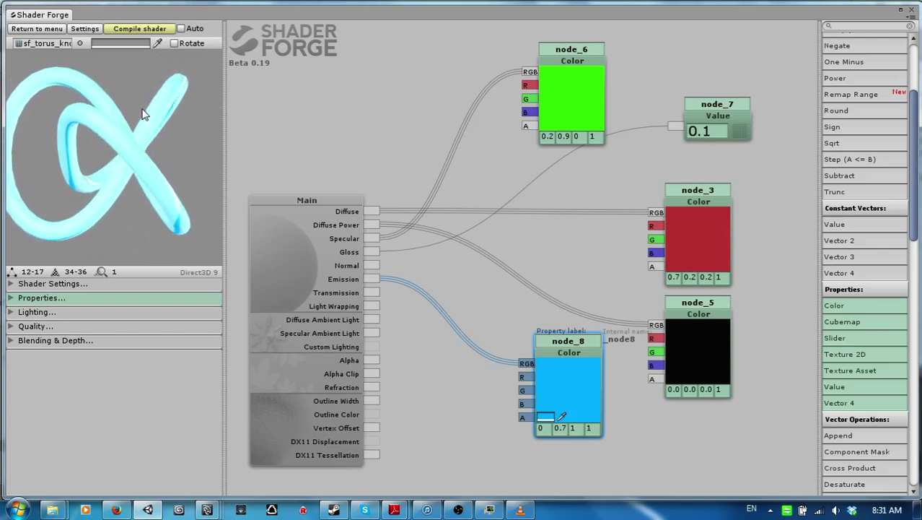
pyautogui.keyDown('alt'); pyautogui.click(370, 279); pyautogui.keyUp('alt')
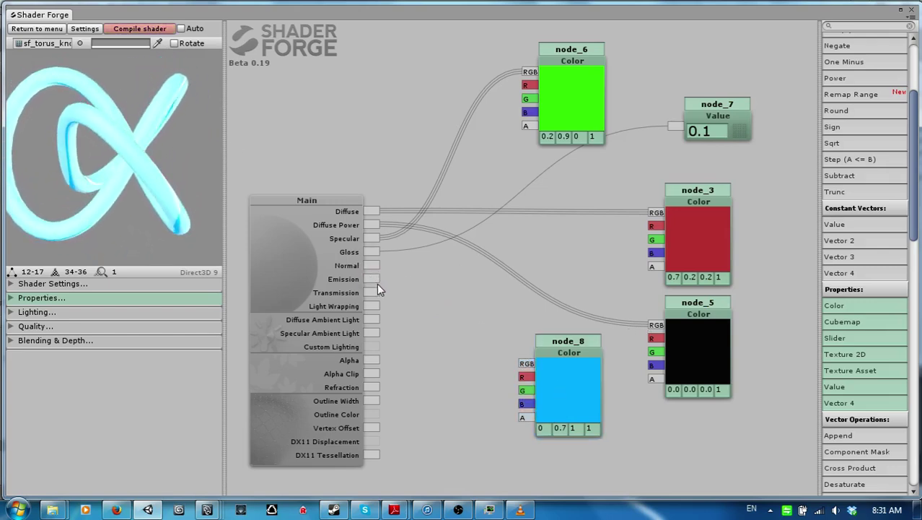
# - Wire cyan node_8's RGB output into Main's Transmission and recompile for a brighter yellow knot
pyautogui.click(149, 29)
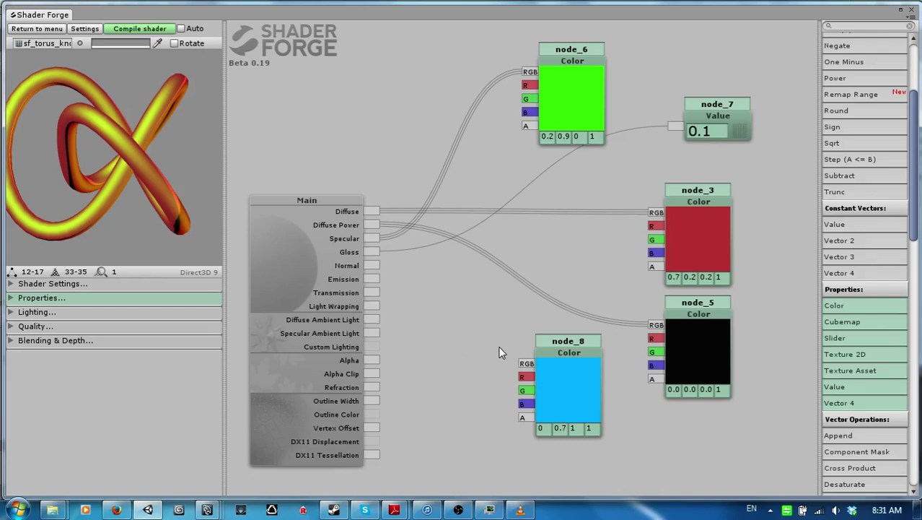
pyautogui.moveTo(526, 363); pyautogui.dragTo(376, 291)
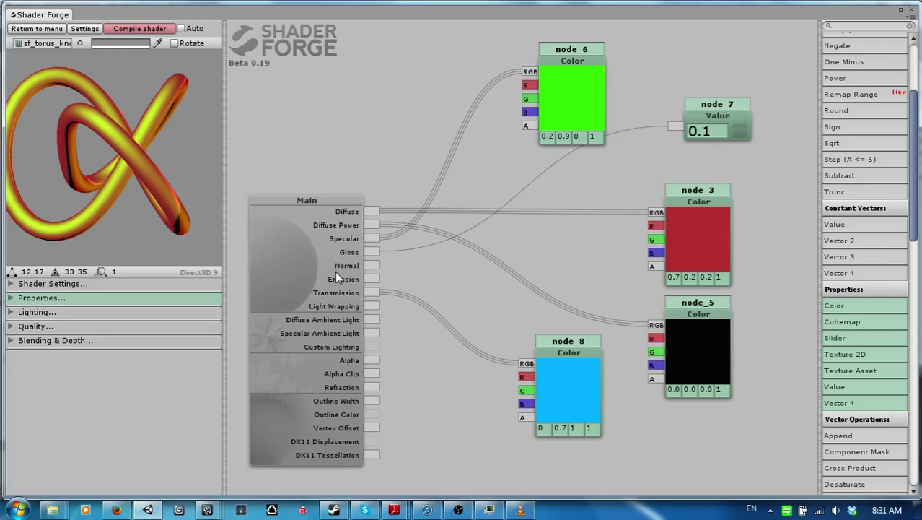
pyautogui.rightClick(350, 294)
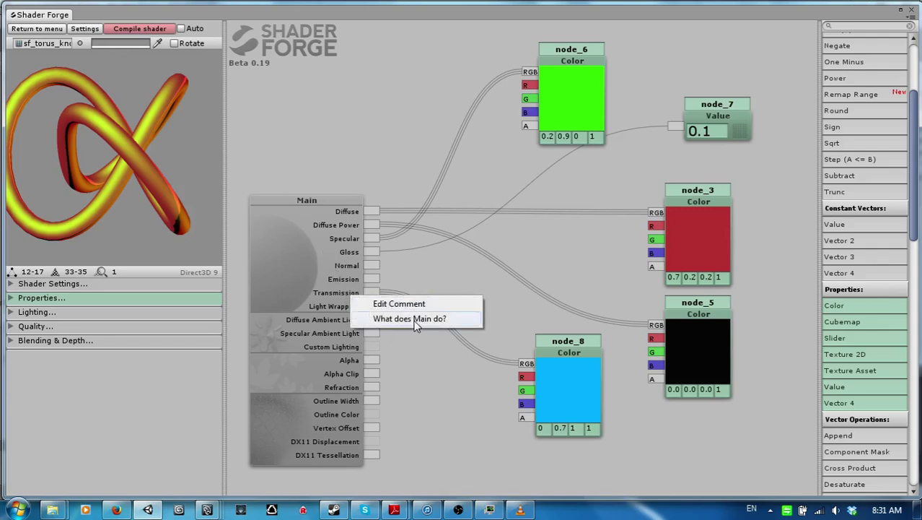
pyautogui.click(582, 365)
pyautogui.rightClick(582, 365)
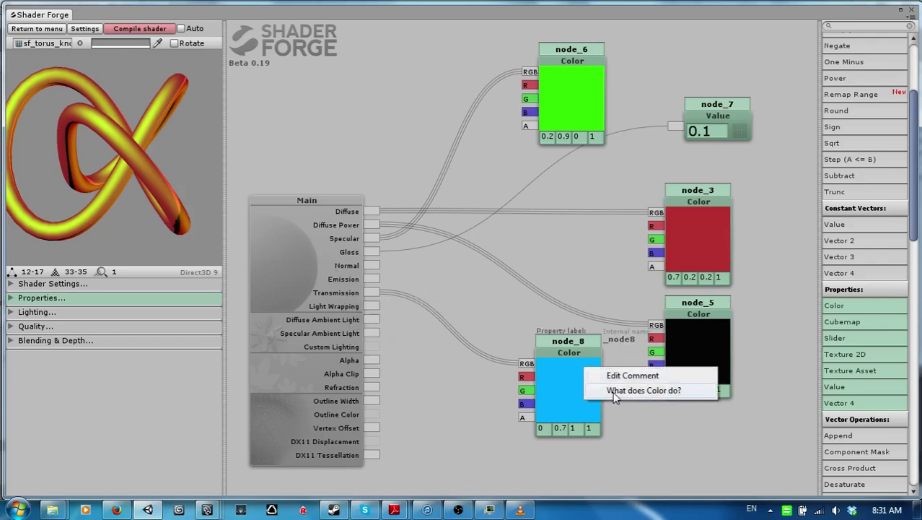
pyautogui.click(449, 309)
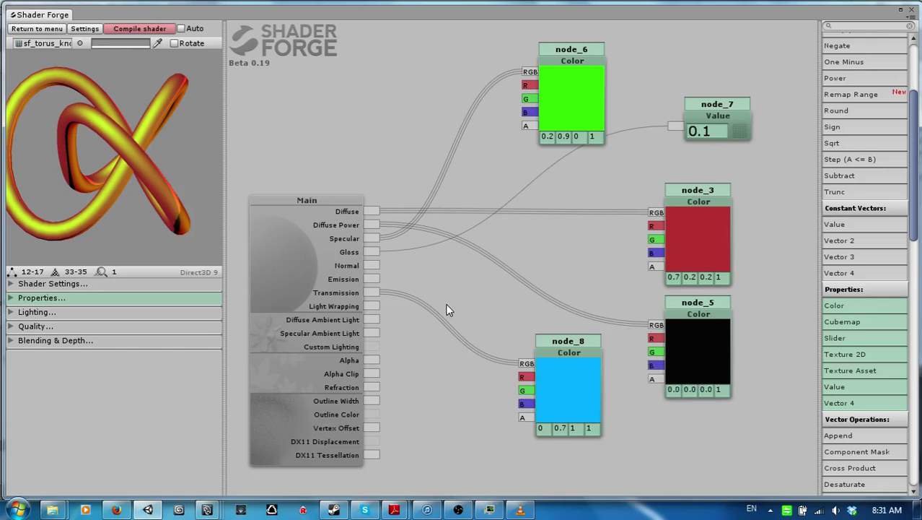
pyautogui.click(143, 30)
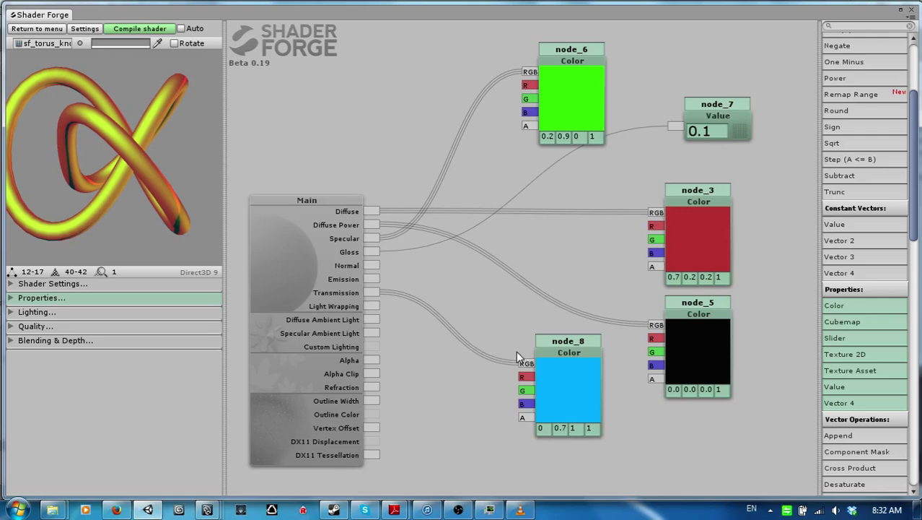
# - Feed a new Value node set to 0.4 into Main's Alpha, recompile, and select node_8
pyautogui.moveTo(549, 365); pyautogui.dragTo(563, 347)
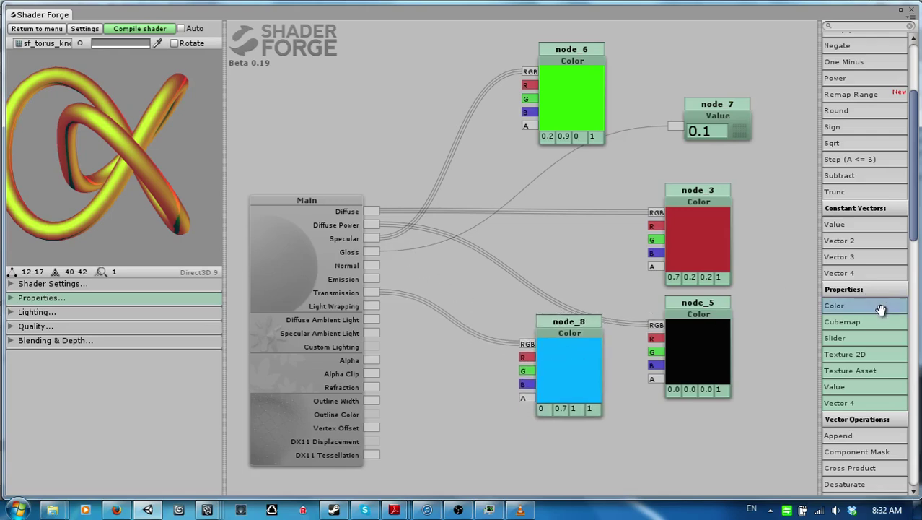
pyautogui.moveTo(862, 225); pyautogui.dragTo(371, 360)
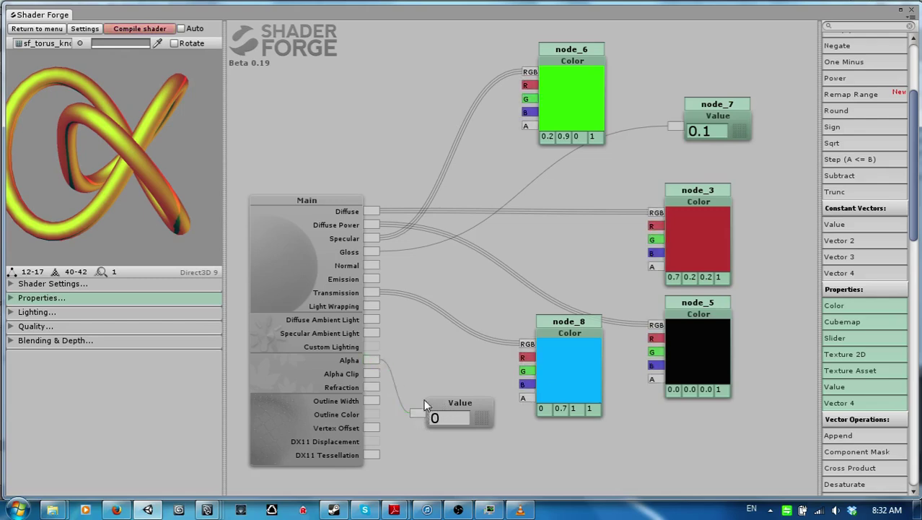
pyautogui.click(456, 418)
pyautogui.write('0.4')
pyautogui.click(140, 28)
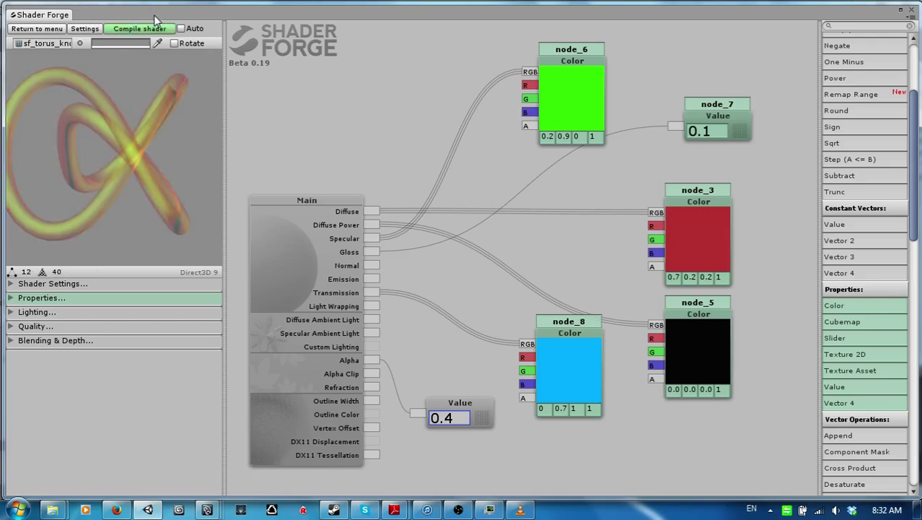
pyautogui.click(596, 370)
# - Recolour node_8 from cyan to red (1, 0.1, 0.1) in its colour picker
pyautogui.click(547, 397)
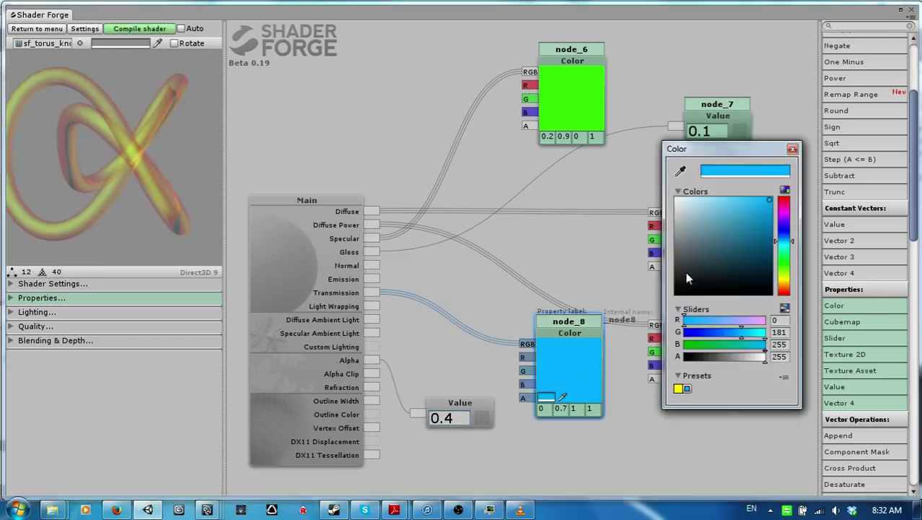
pyautogui.moveTo(686, 271)
pyautogui.mouseDown()
pyautogui.moveTo(721, 219)
pyautogui.moveTo(737, 231)
pyautogui.moveTo(750, 206)
pyautogui.mouseUp()
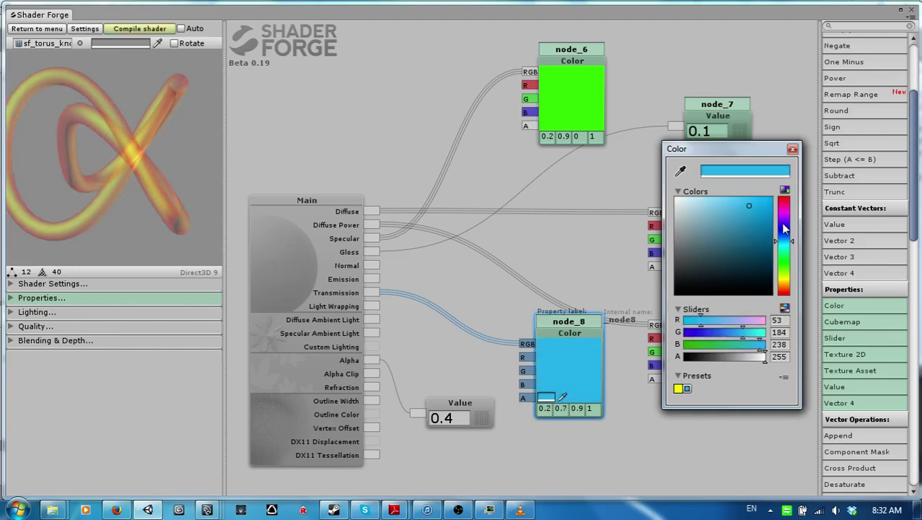
pyautogui.moveTo(783, 238); pyautogui.dragTo(784, 285)
pyautogui.moveTo(724, 231); pyautogui.dragTo(753, 167)
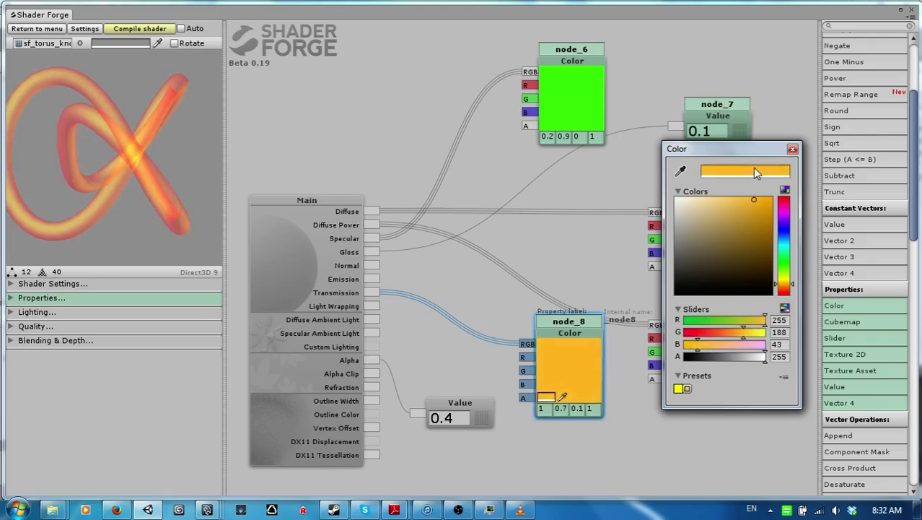
pyautogui.moveTo(784, 217); pyautogui.dragTo(784, 198)
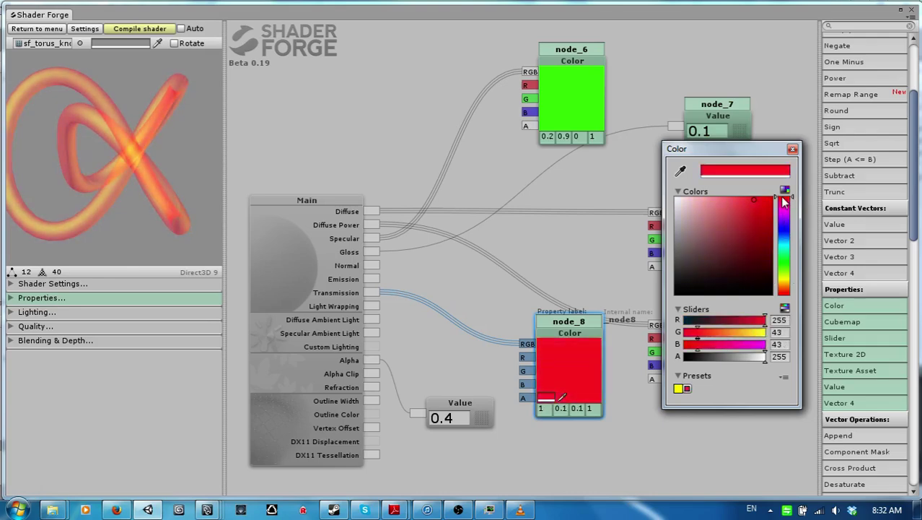
pyautogui.moveTo(197, 88); pyautogui.dragTo(143, 77)
pyautogui.moveTo(99, 114); pyautogui.dragTo(137, 162)
pyautogui.click(453, 346)
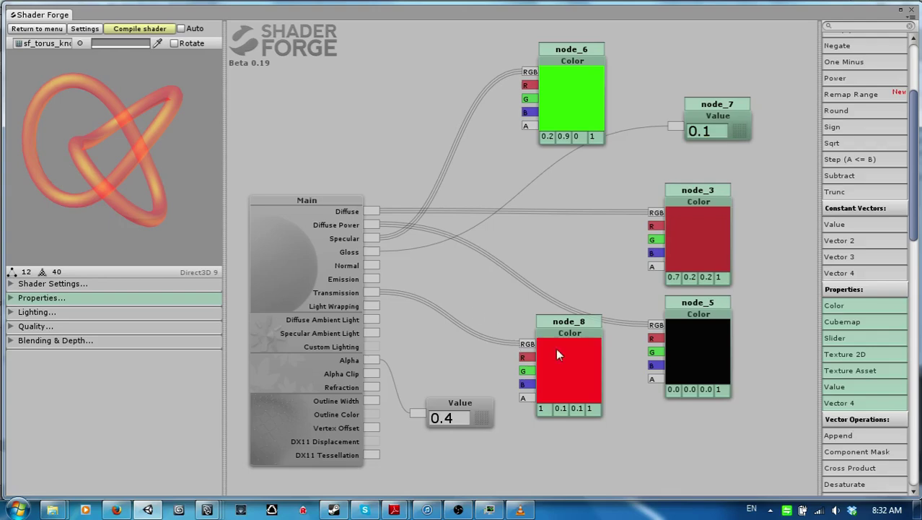
# - Add a Texture 2D node and connect it to Main's Light Wrapping input
pyautogui.scroll(5, 874, 216)
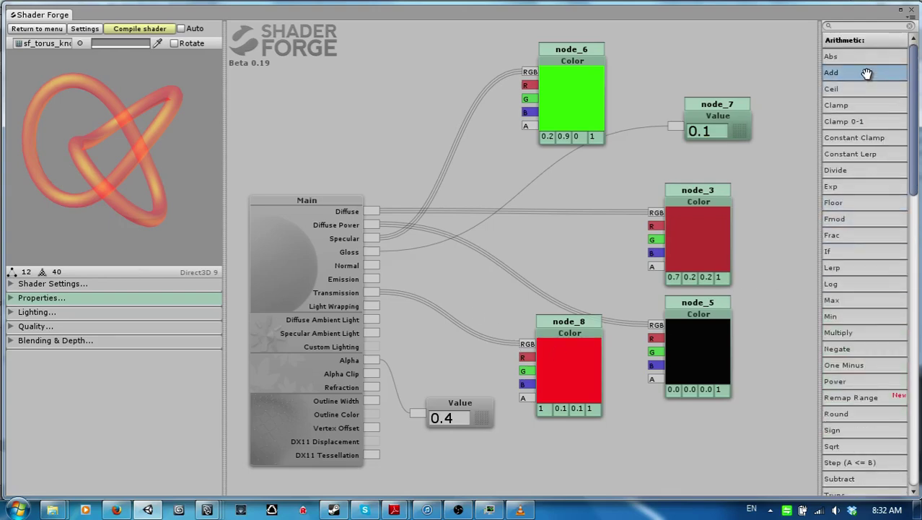
pyautogui.scroll(-5, 886, 141)
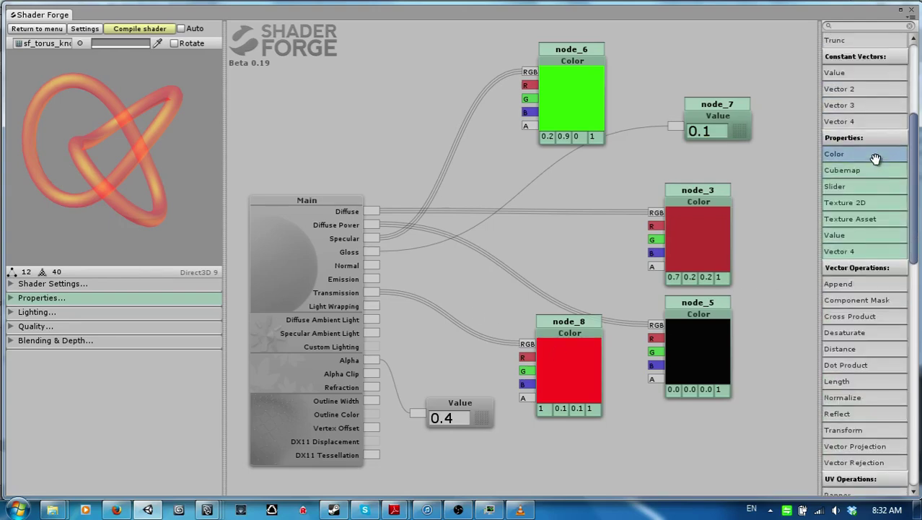
pyautogui.moveTo(875, 159); pyautogui.dragTo(916, 267)
pyautogui.moveTo(866, 202); pyautogui.dragTo(503, 241)
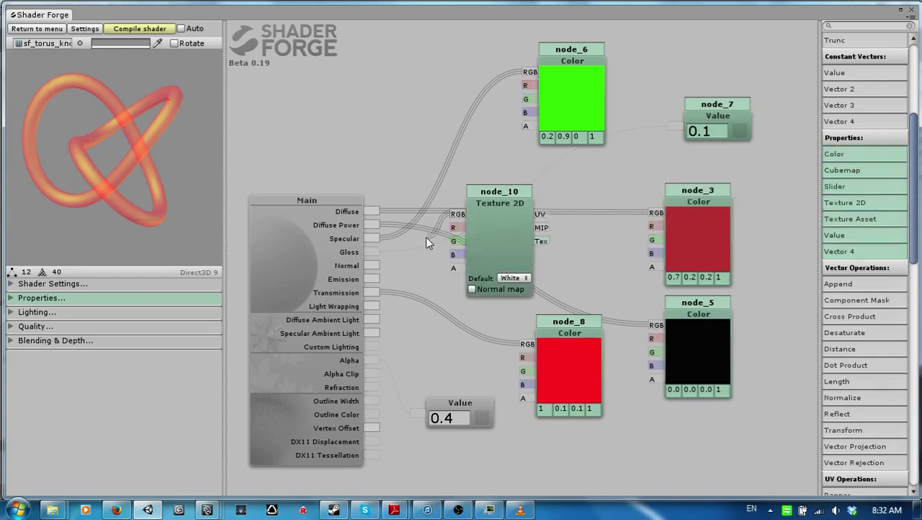
pyautogui.moveTo(427, 246); pyautogui.dragTo(376, 308)
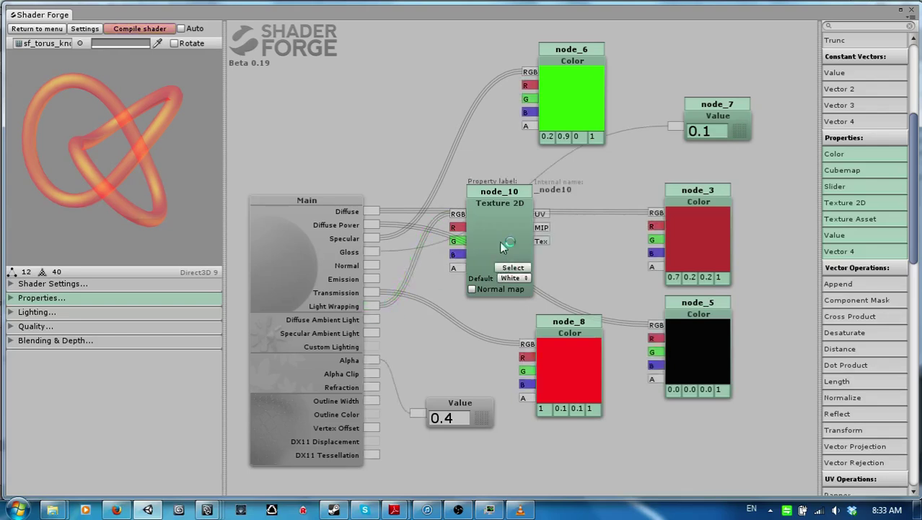
pyautogui.moveTo(500, 241); pyautogui.dragTo(475, 221)
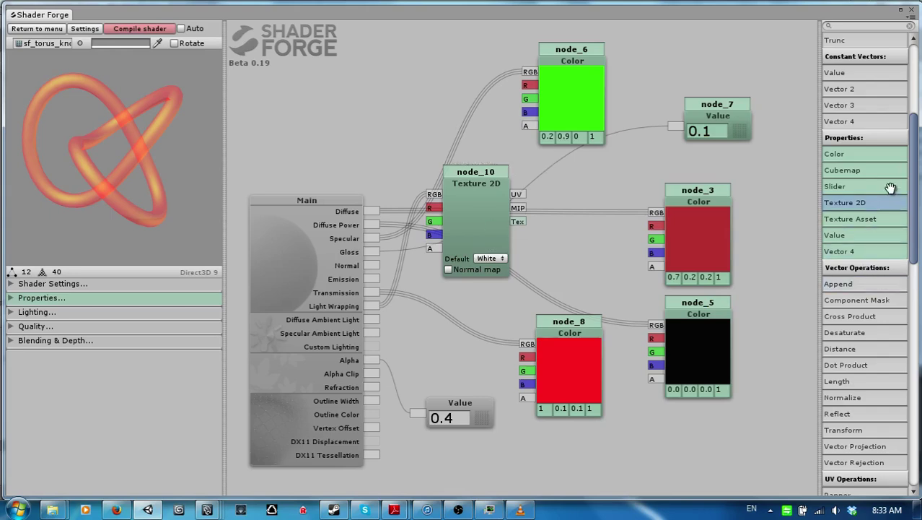
# - Plug a Texture Asset holding AMY_Color into the Texture 2D Tex input and compile
pyautogui.moveTo(851, 219); pyautogui.dragTo(586, 223)
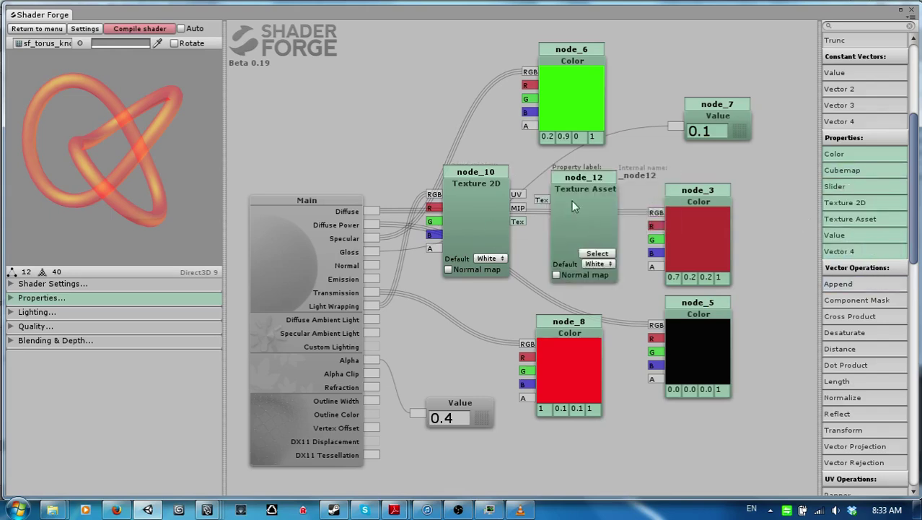
pyautogui.moveTo(545, 198); pyautogui.dragTo(518, 221)
pyautogui.click(592, 213)
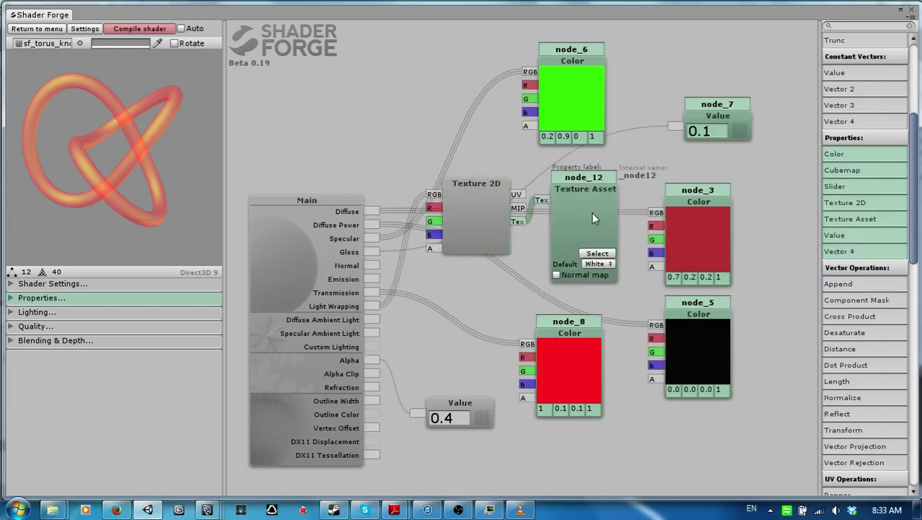
pyautogui.click(598, 253)
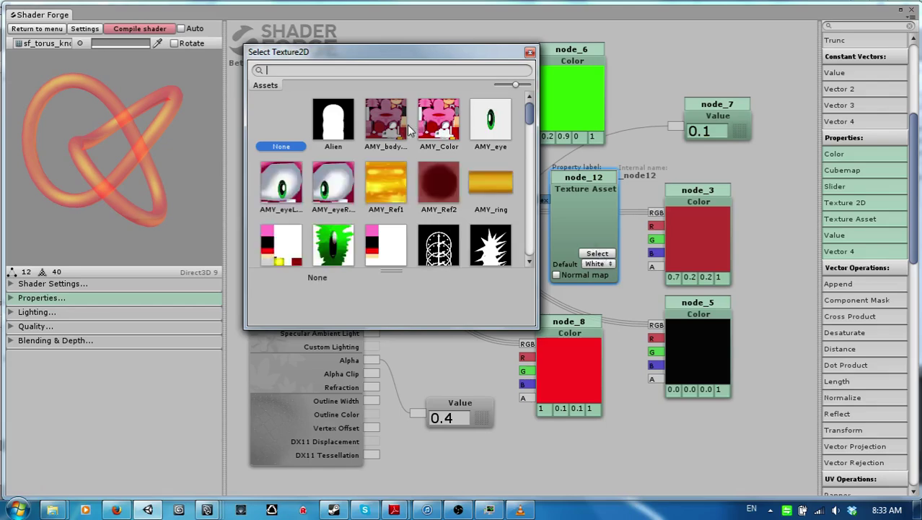
pyautogui.doubleClick(436, 133)
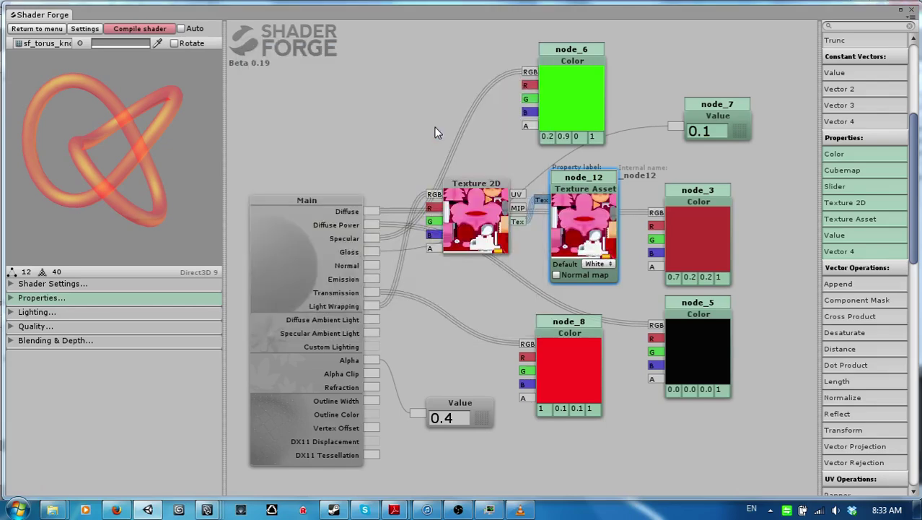
pyautogui.click(159, 29)
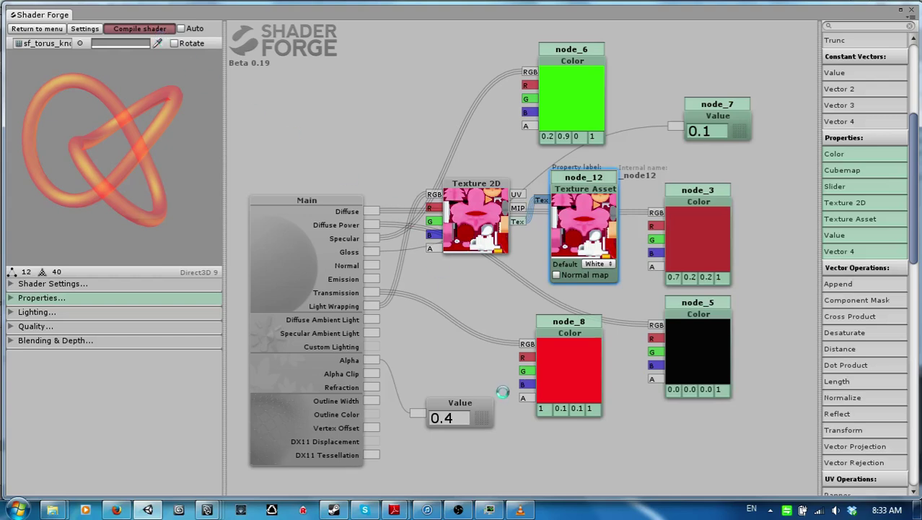
# - Remove the 0.4 Value link to Alpha and recompile so the knot renders opaque
pyautogui.moveTo(171, 132); pyautogui.dragTo(249, 160)
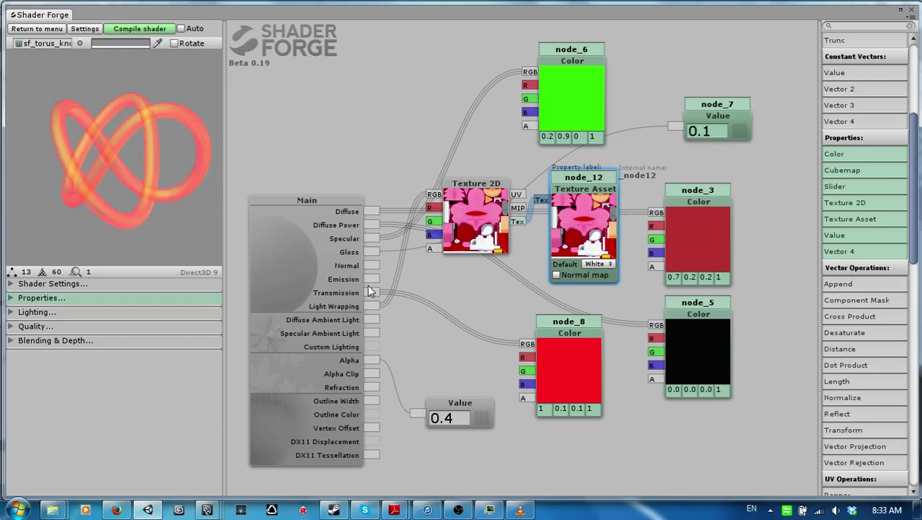
pyautogui.keyDown('alt'); pyautogui.click(373, 363); pyautogui.keyUp('alt')
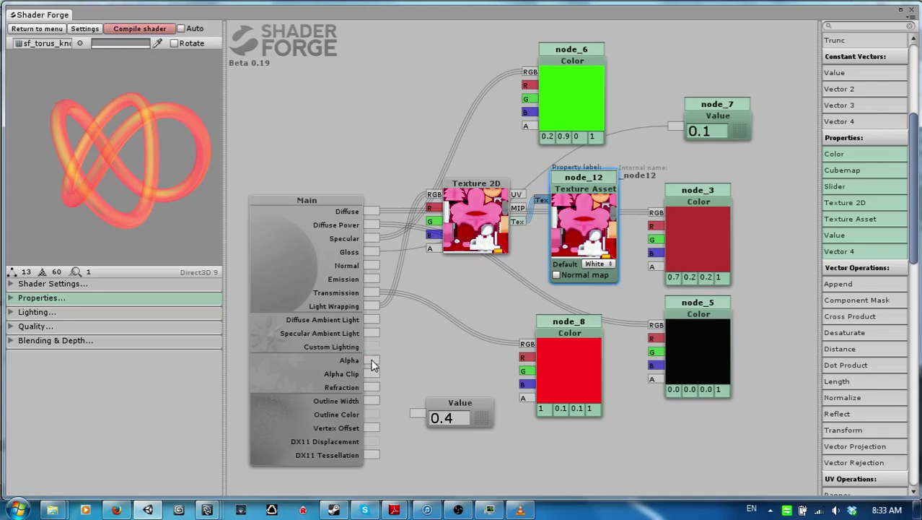
pyautogui.click(167, 29)
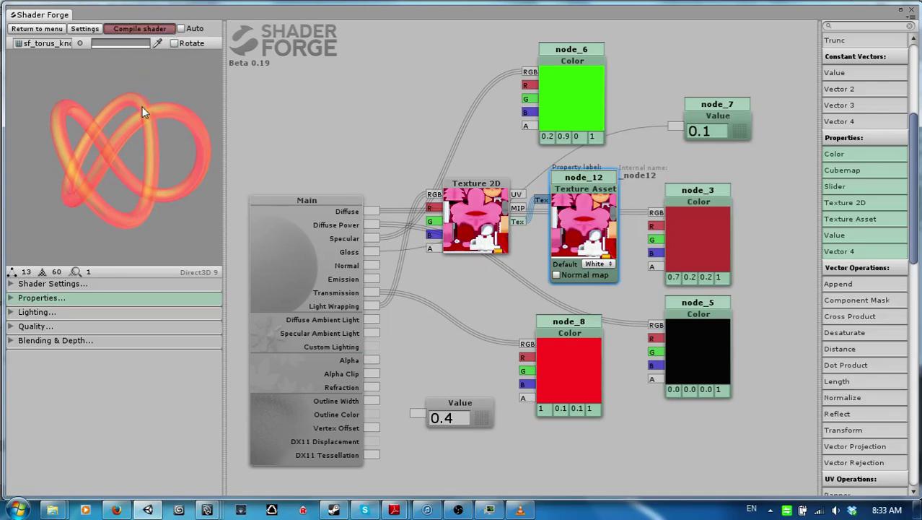
# - Move the Texture 2D node up above Main and inspect the orange-red knot preview
pyautogui.moveTo(134, 109); pyautogui.dragTo(362, 181)
pyautogui.moveTo(473, 217); pyautogui.dragTo(392, 99)
pyautogui.moveTo(104, 70); pyautogui.dragTo(162, 163)
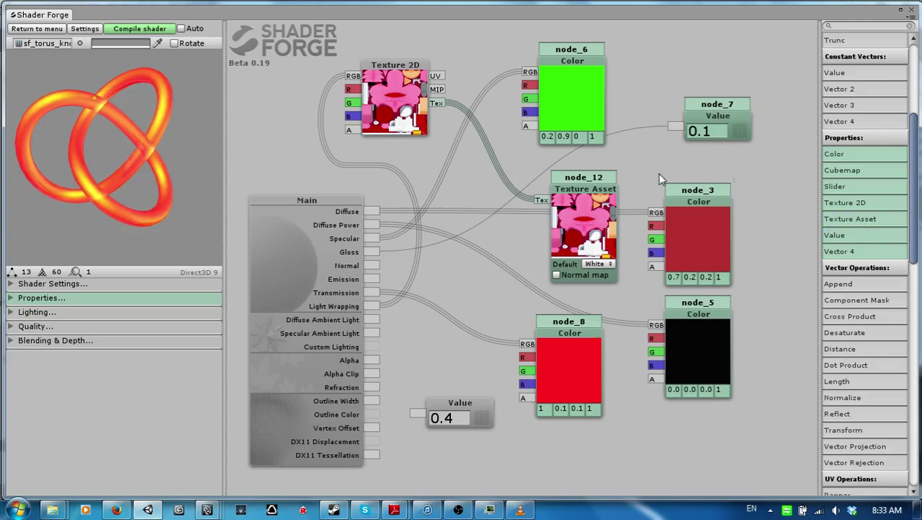
pyautogui.moveTo(99, 135); pyautogui.dragTo(210, 119)
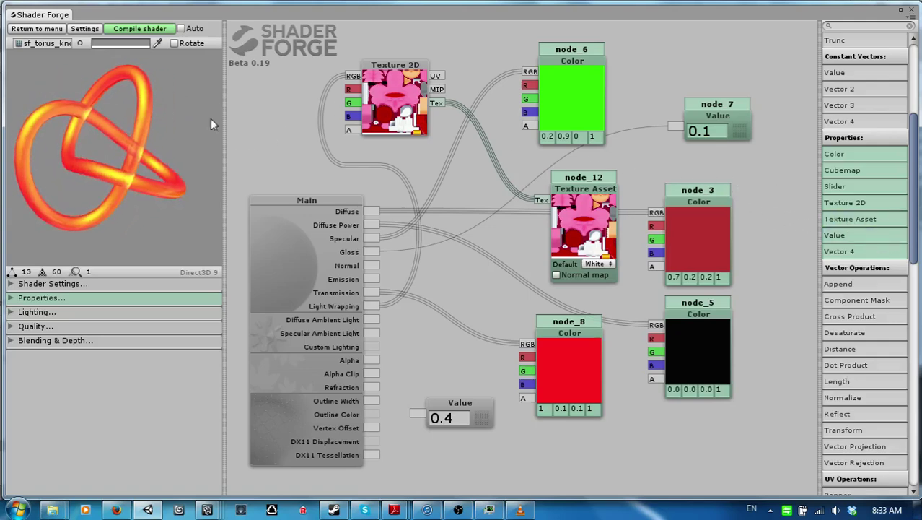
pyautogui.scroll(-12, 866, 209)
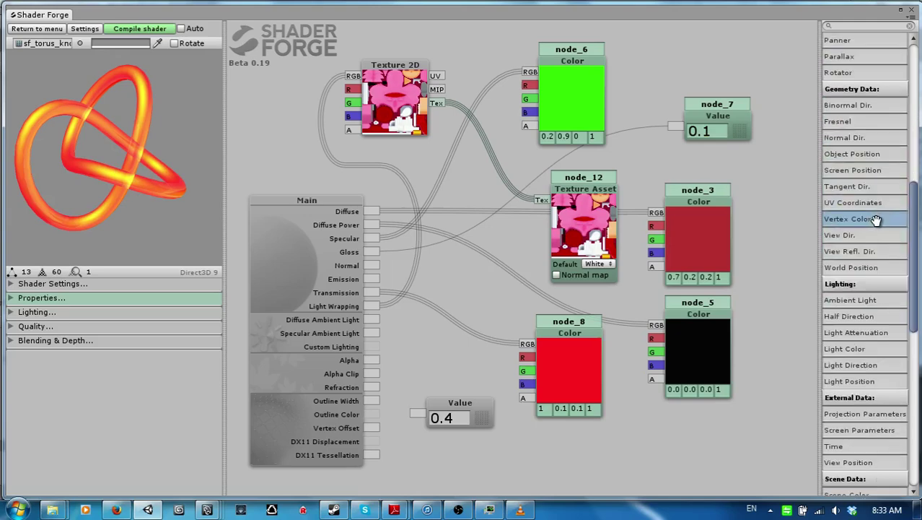
pyautogui.scroll(6, 875, 217)
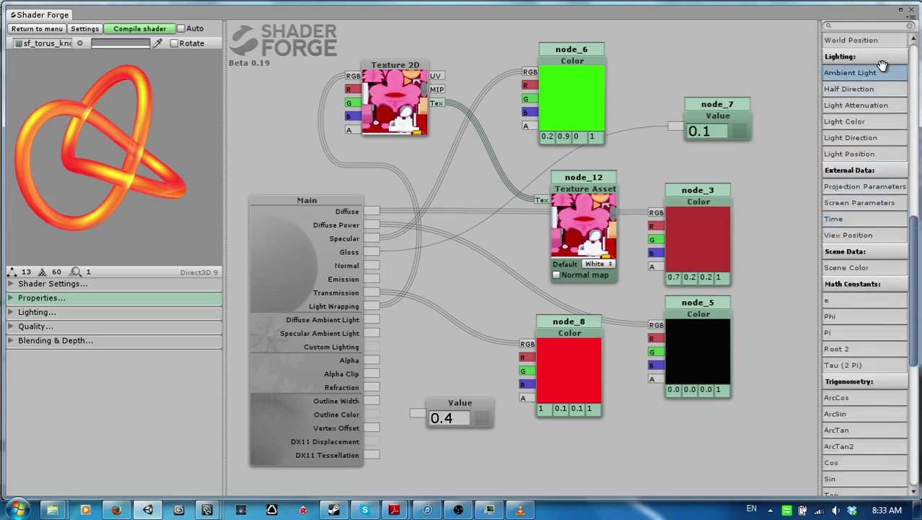
pyautogui.click(869, 27)
pyautogui.write('ra')
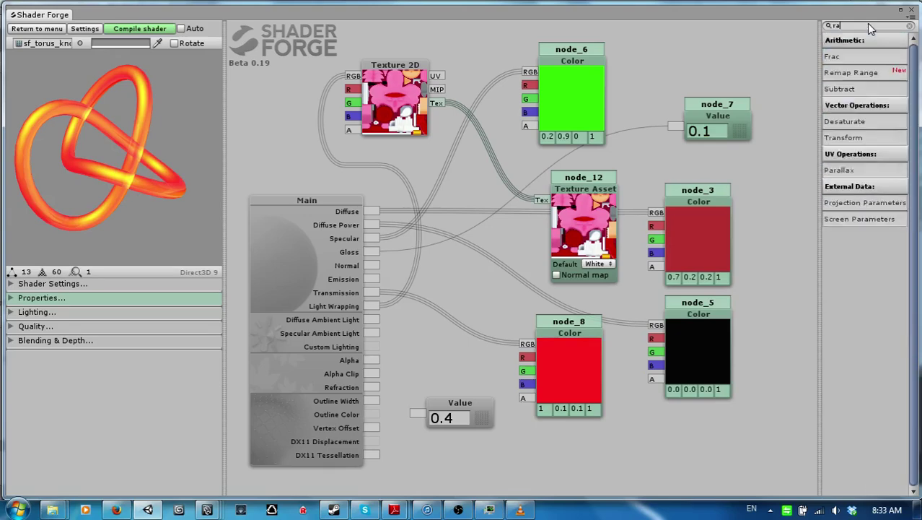
pyautogui.write('mp')
pyautogui.press('BackSpace')
pyautogui.press('BackSpace')
pyautogui.press('BackSpace')
pyautogui.press('BackSpace')
pyautogui.write('gra')
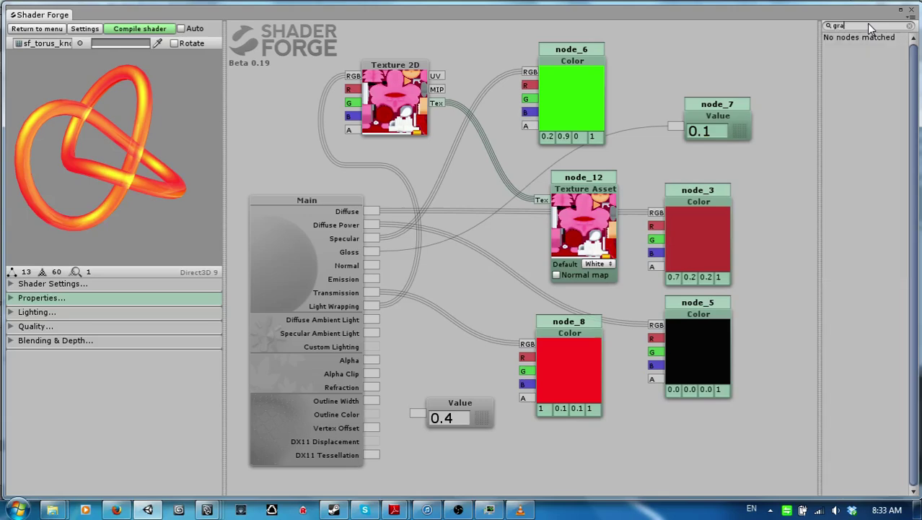
pyautogui.press('BackSpace')
pyautogui.press('BackSpace')
pyautogui.press('BackSpace')
pyautogui.write('ramp')
pyautogui.press('BackSpace')
pyautogui.press('BackSpace')
pyautogui.press('BackSpace')
pyautogui.press('BackSpace')
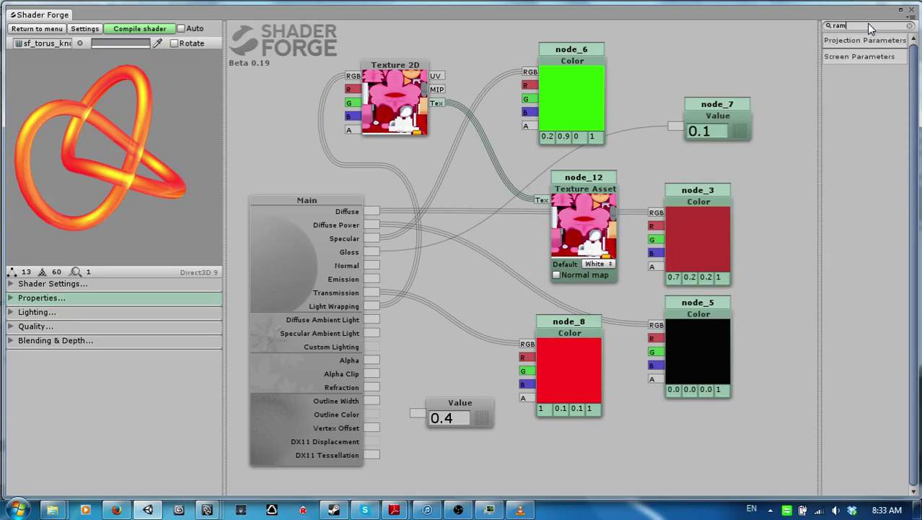
pyautogui.scroll(-10, 873, 209)
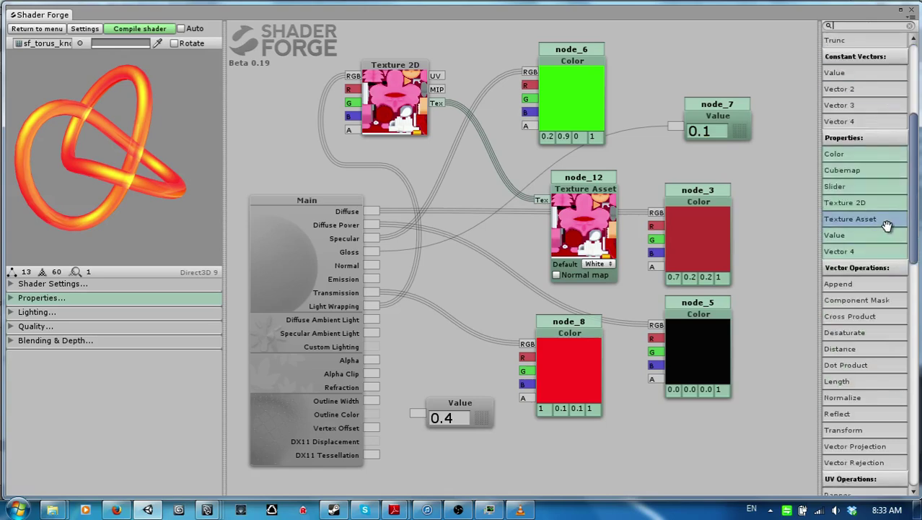
pyautogui.scroll(-5, 878, 209)
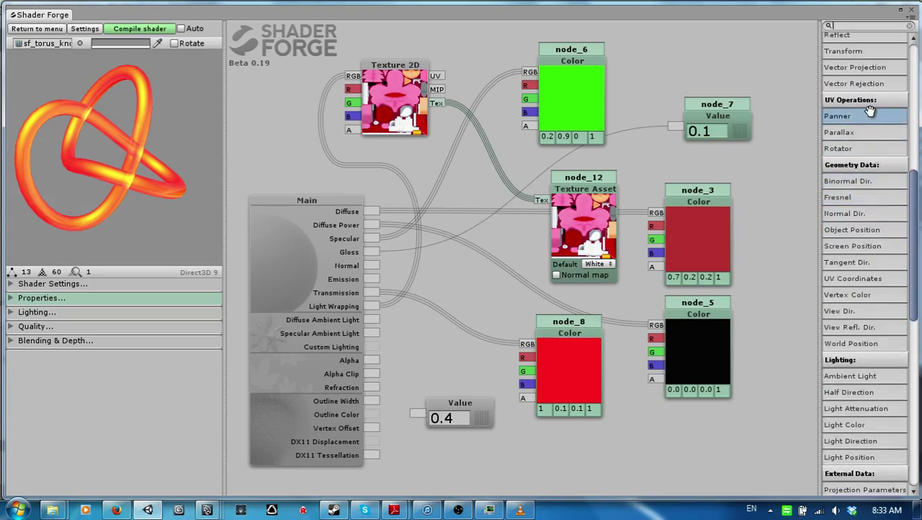
# - Connect the 0.4 Value node to Main's Vertex Offset and compile
pyautogui.moveTo(481, 130); pyautogui.dragTo(485, 146)
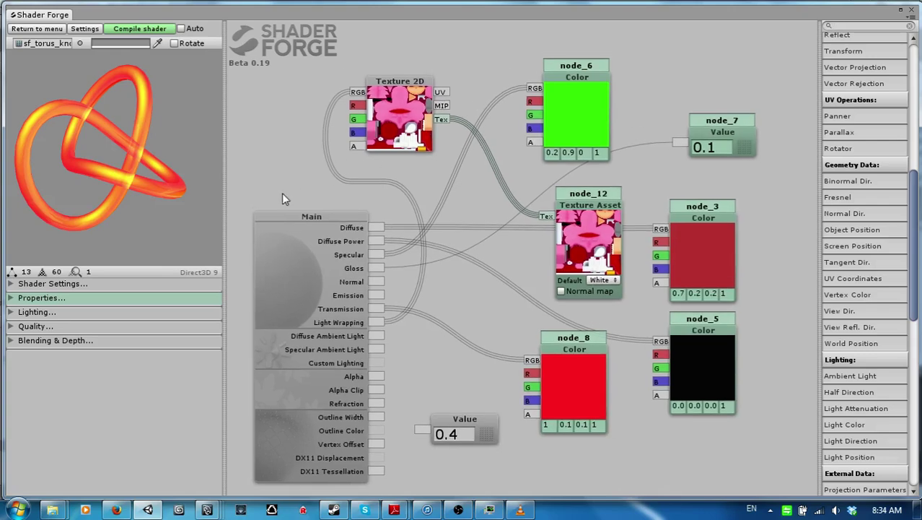
pyautogui.moveTo(340, 164); pyautogui.dragTo(344, 151)
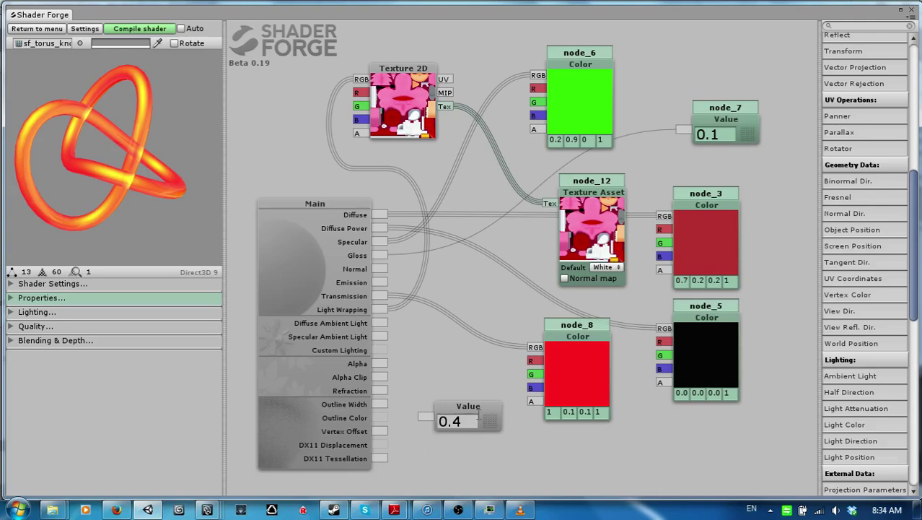
pyautogui.moveTo(475, 406); pyautogui.dragTo(504, 435)
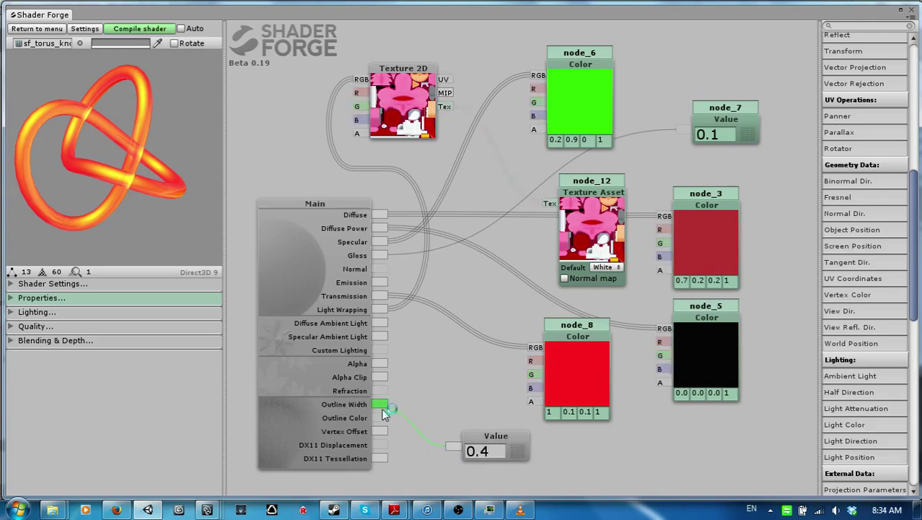
pyautogui.moveTo(396, 417); pyautogui.dragTo(389, 432)
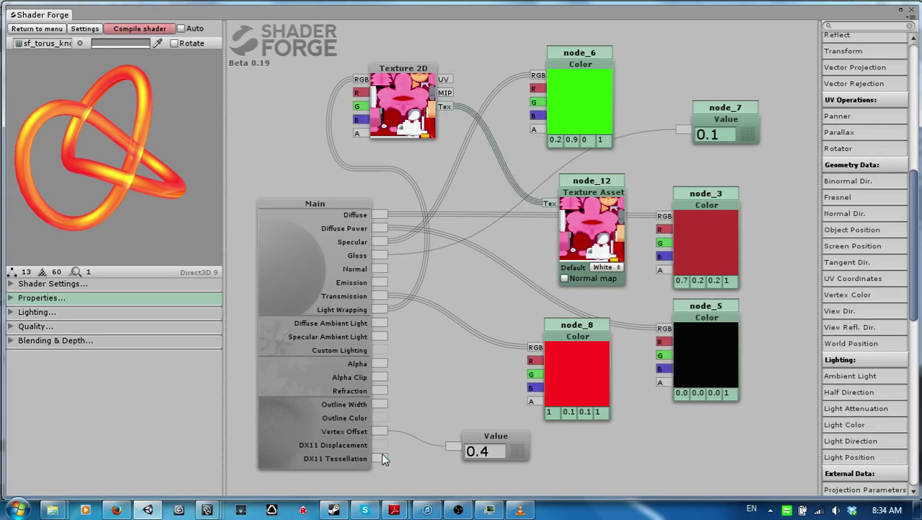
pyautogui.click(129, 30)
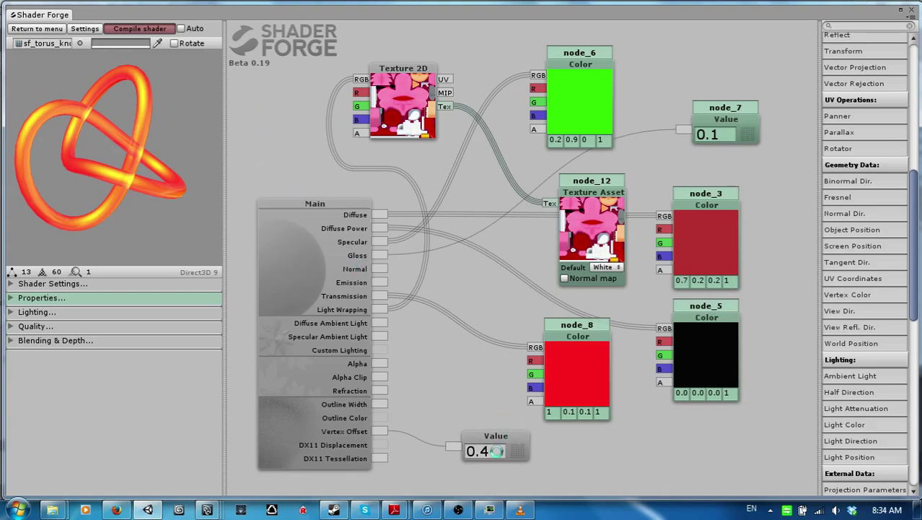
# - Change the Value from 0.4 to 0.8 and recompile to inflate the knot
pyautogui.click(498, 451)
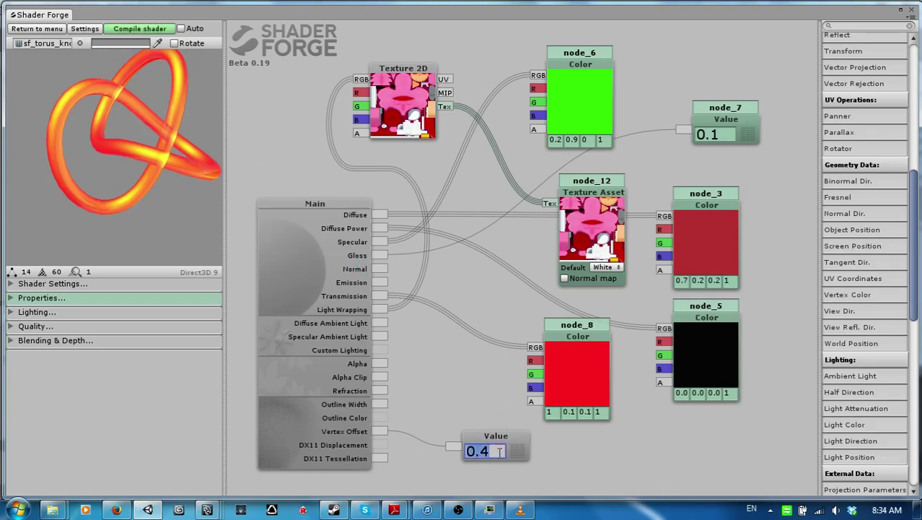
pyautogui.click(499, 452)
pyautogui.press('BackSpace')
pyautogui.write('8')
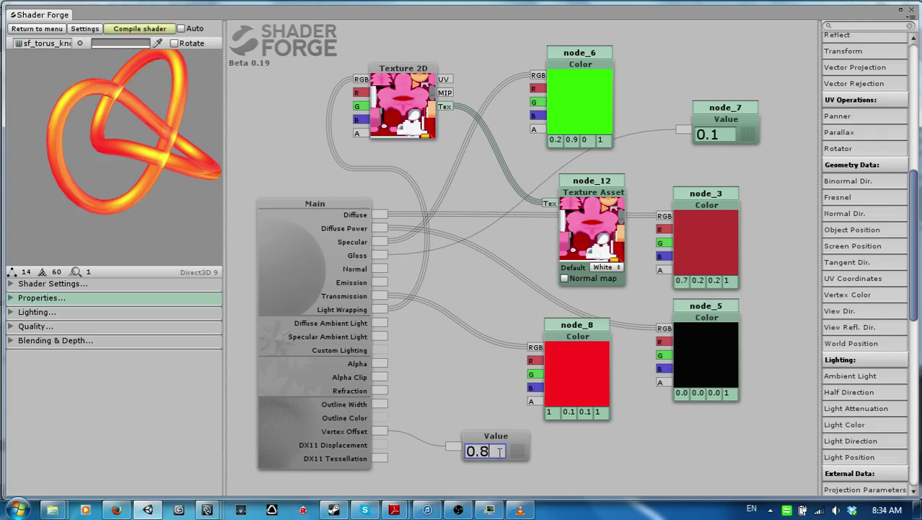
pyautogui.click(131, 27)
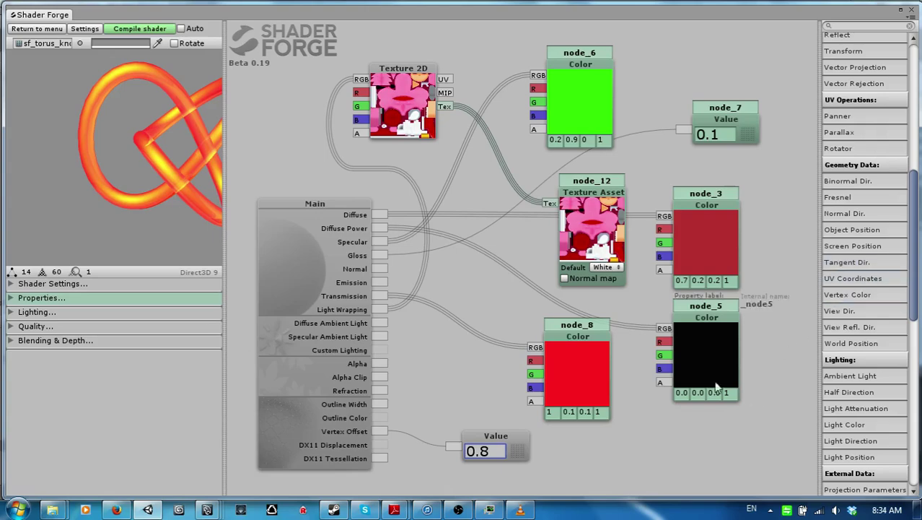
# - Delete the 0.8 Value node, node_8 and node_5
pyautogui.click(517, 448)
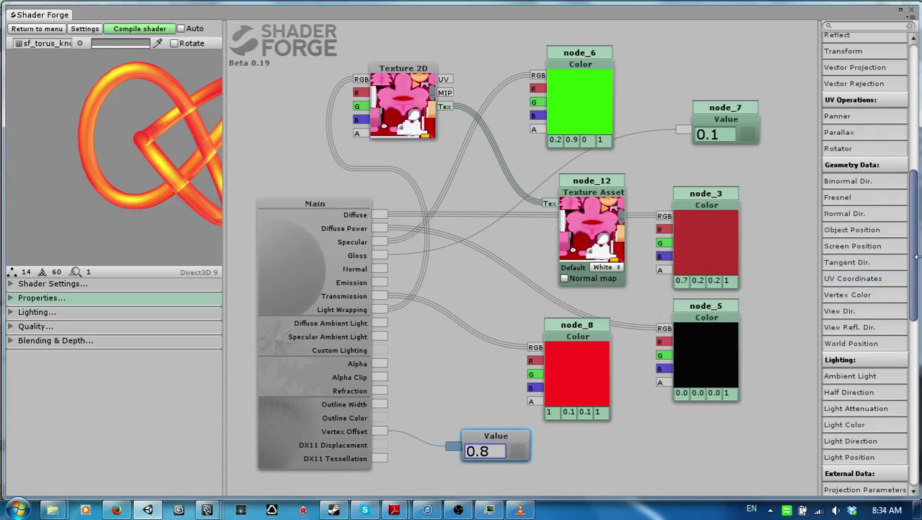
pyautogui.moveTo(918, 261); pyautogui.dragTo(914, 107)
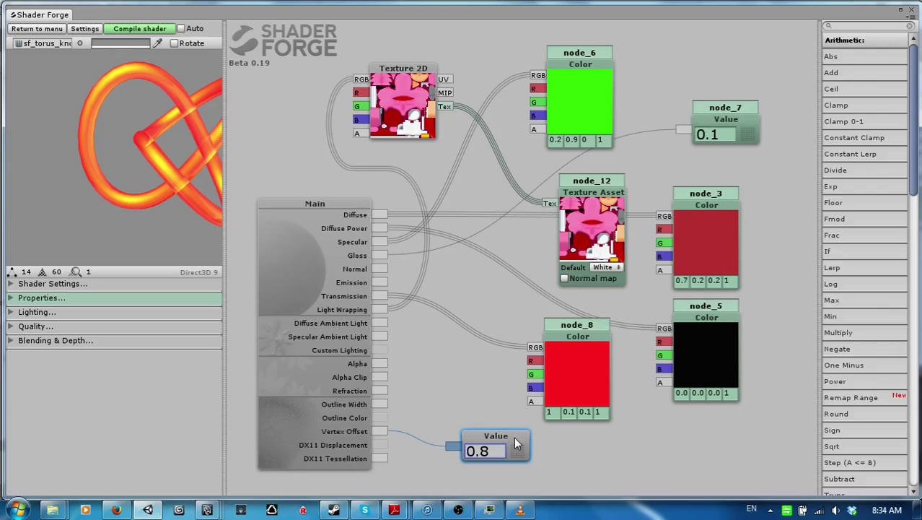
pyautogui.press('Delete')
pyautogui.click(590, 336)
pyautogui.press('Delete')
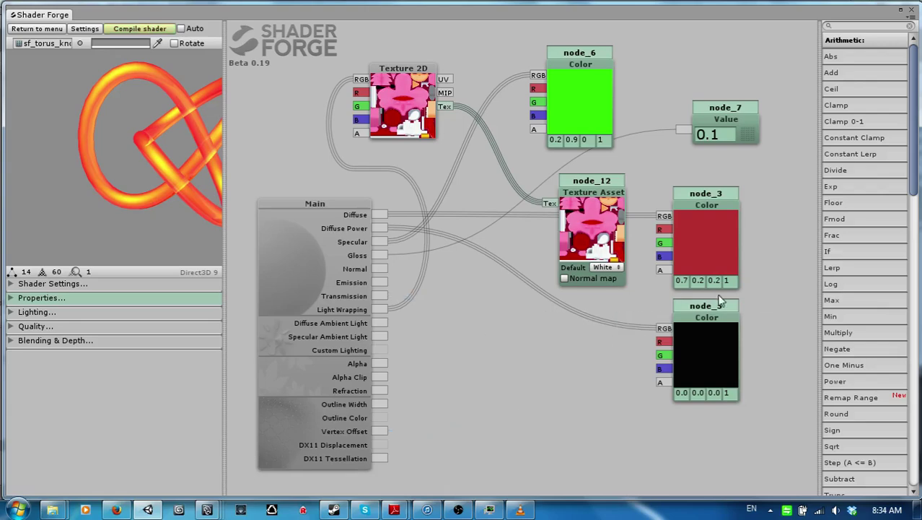
pyautogui.click(720, 304)
pyautogui.press('Delete')
# - Delete node_3, node_12, node_7, node_6 and Texture 2D, then recompile with only Main
pyautogui.click(732, 204)
pyautogui.press('Delete')
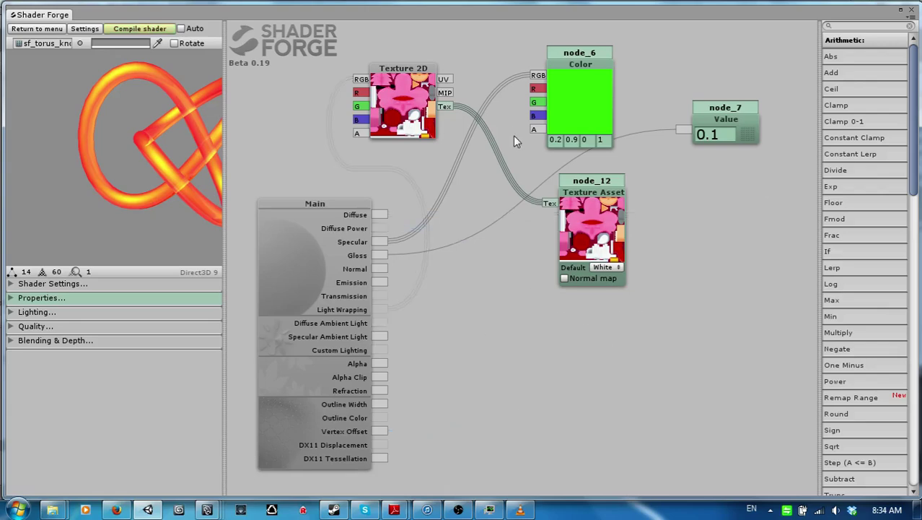
pyautogui.click(578, 182)
pyautogui.press('Delete')
pyautogui.click(711, 123)
pyautogui.press('Delete')
pyautogui.click(590, 68)
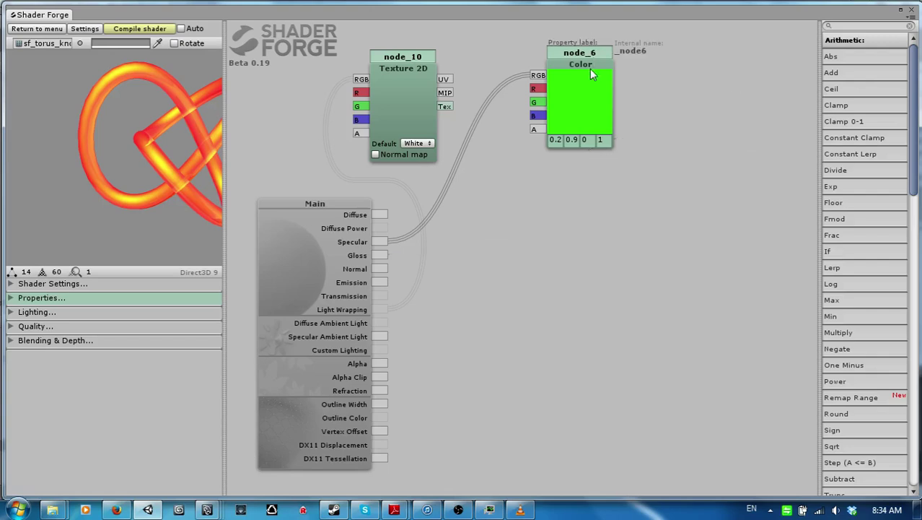
pyautogui.click(406, 67)
pyautogui.press('Delete')
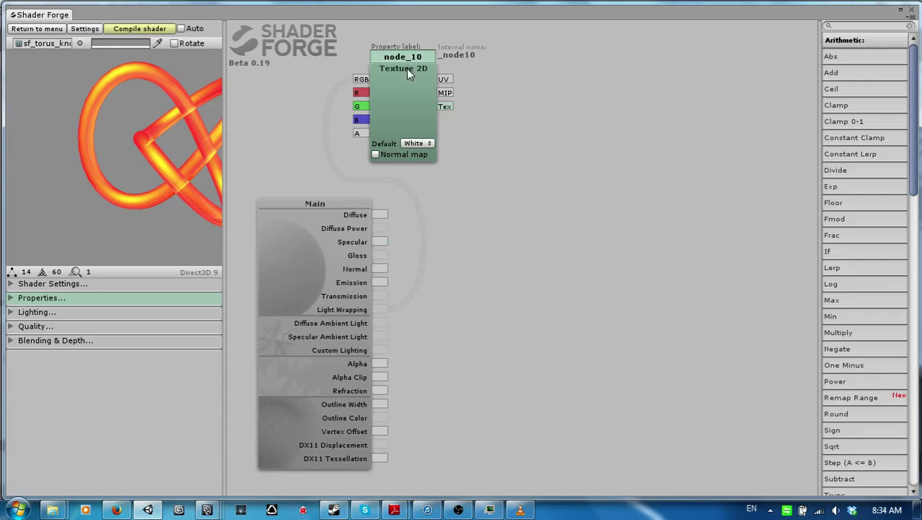
pyautogui.press('Delete')
pyautogui.click(126, 28)
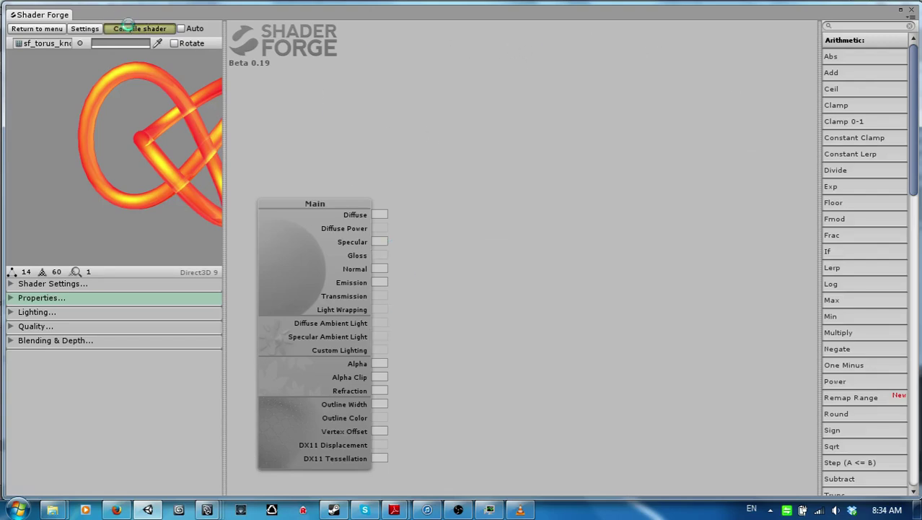